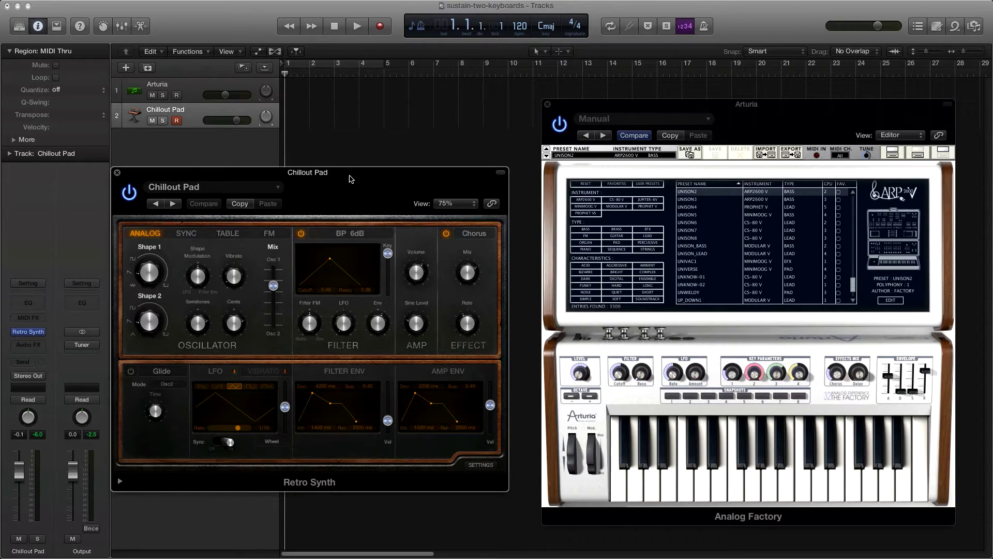
# Step: Close the Chillout Pad Retro Synth and Arturia Analog Factory plug-in windows
pyautogui.click(117, 173)
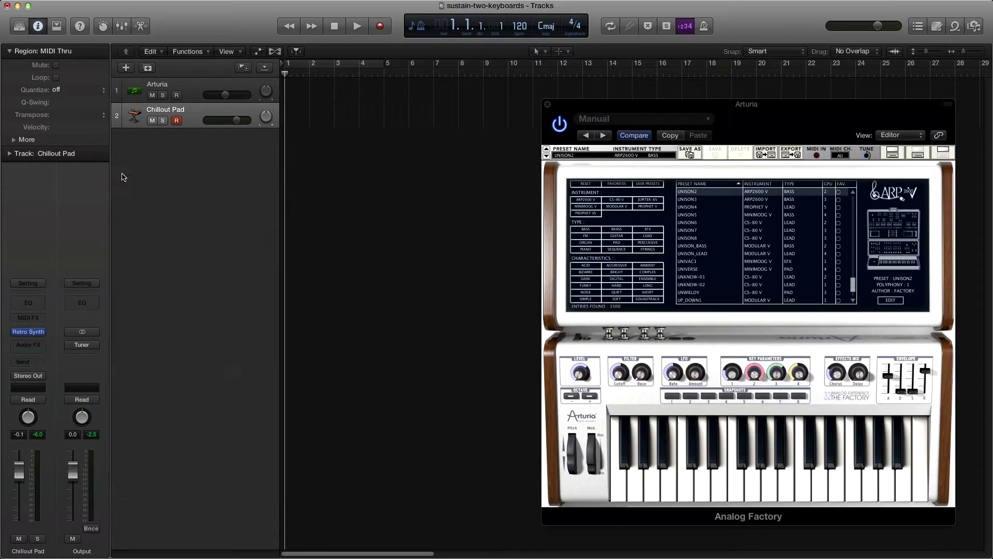
pyautogui.click(547, 104)
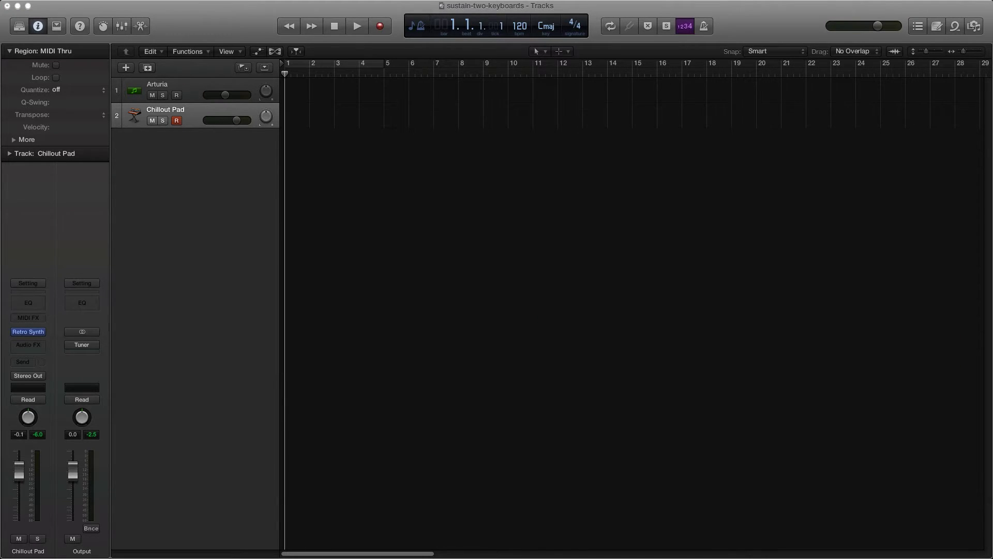
# Step: Open the Environment with Cmd+0 and inspect the output, Arturia and Chillout Pad strips
pyautogui.press('super+0')
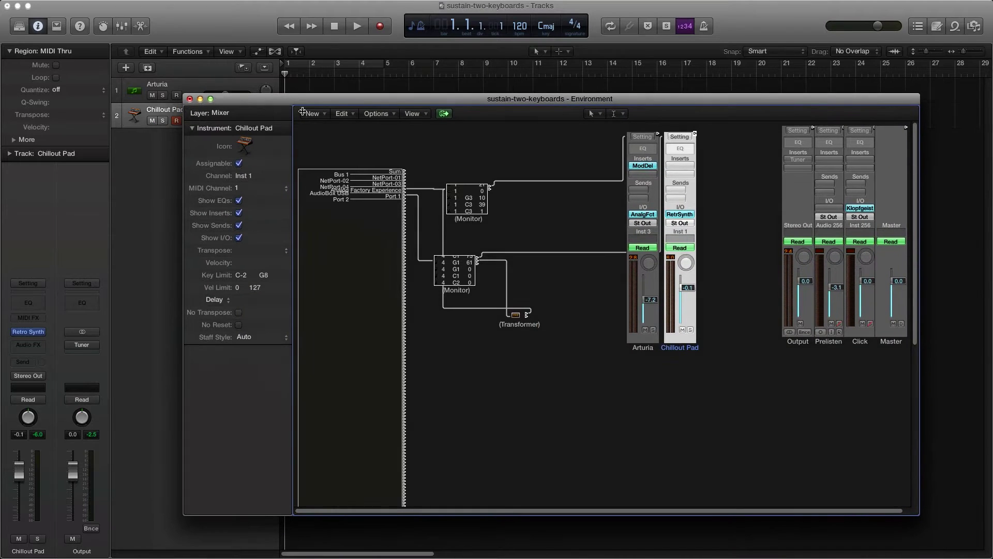
pyautogui.click(582, 376)
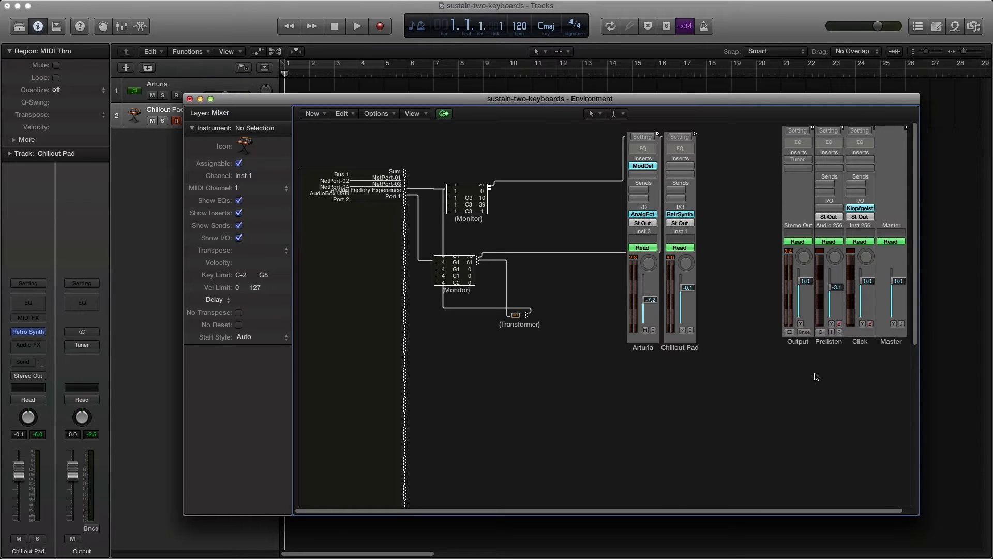
pyautogui.moveTo(763, 365); pyautogui.dragTo(882, 305)
pyautogui.moveTo(769, 354); pyautogui.dragTo(857, 356)
pyautogui.moveTo(619, 361); pyautogui.dragTo(697, 342)
pyautogui.moveTo(678, 390); pyautogui.dragTo(644, 357)
pyautogui.moveTo(318, 99); pyautogui.dragTo(372, 92)
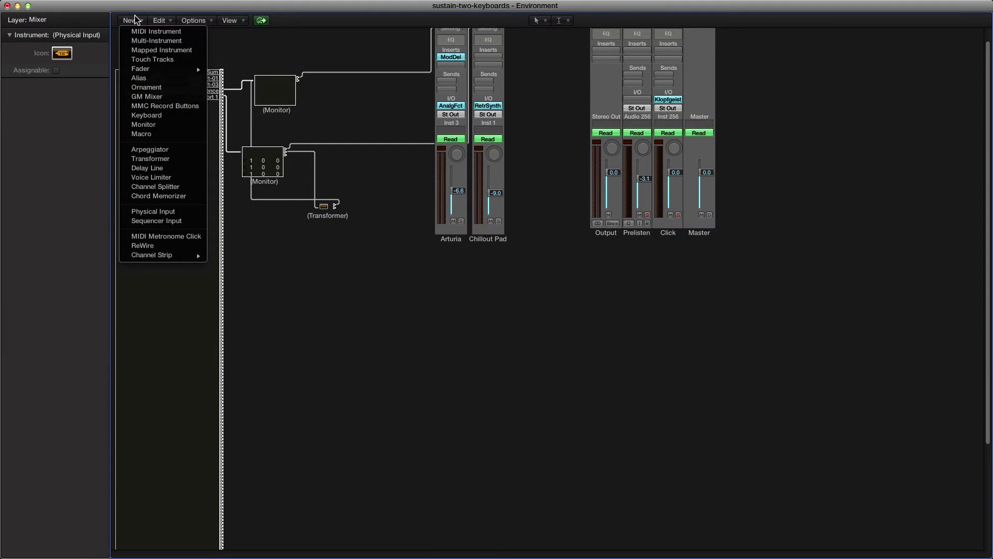
# Step: Display the Environment's New menu of object types, deselecting the Physical Input object
pyautogui.click(158, 9)
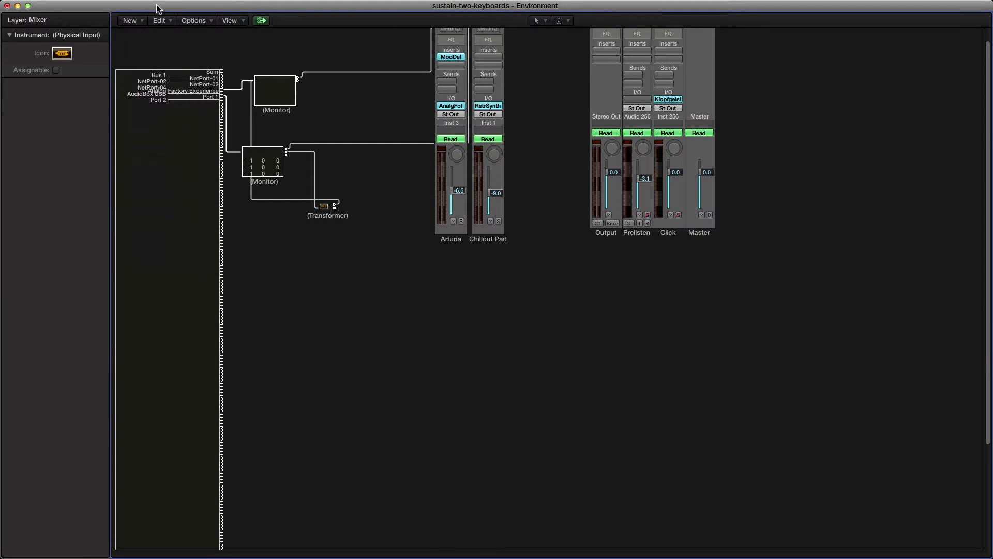
pyautogui.click(142, 22)
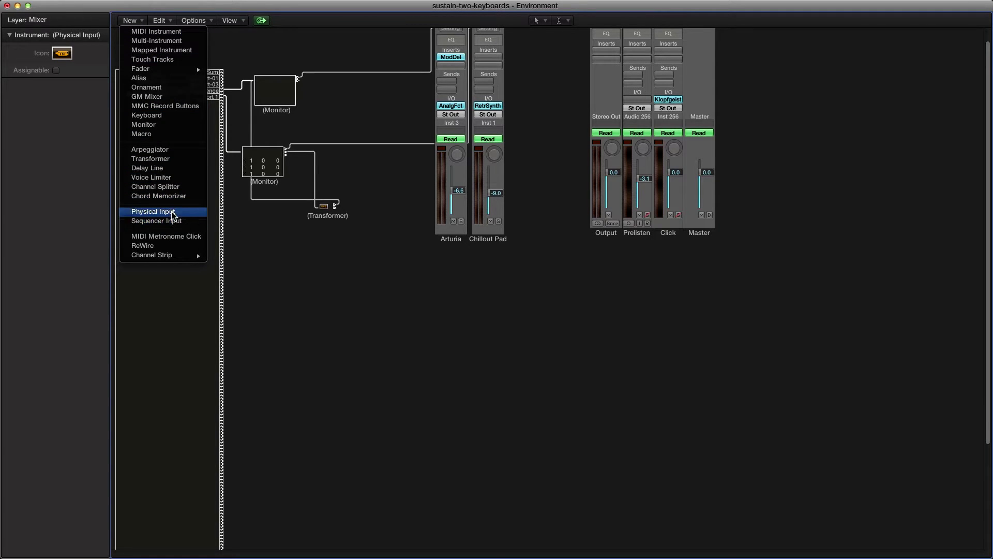
pyautogui.click(152, 10)
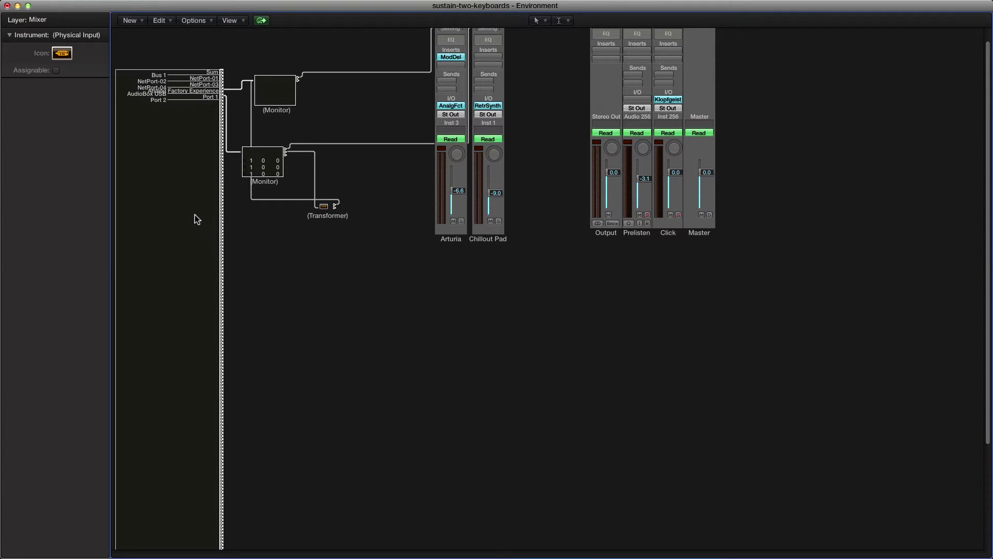
pyautogui.click(345, 266)
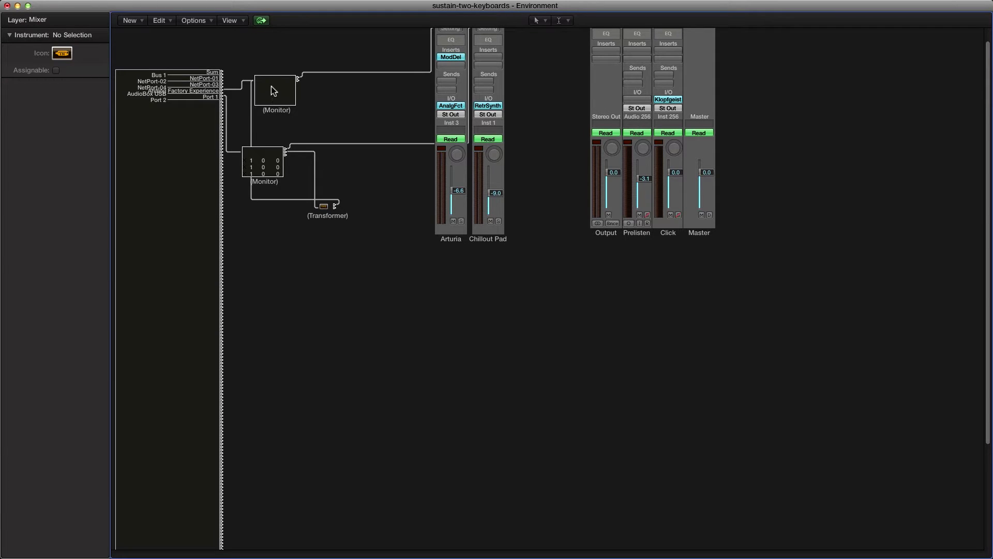
pyautogui.click(140, 21)
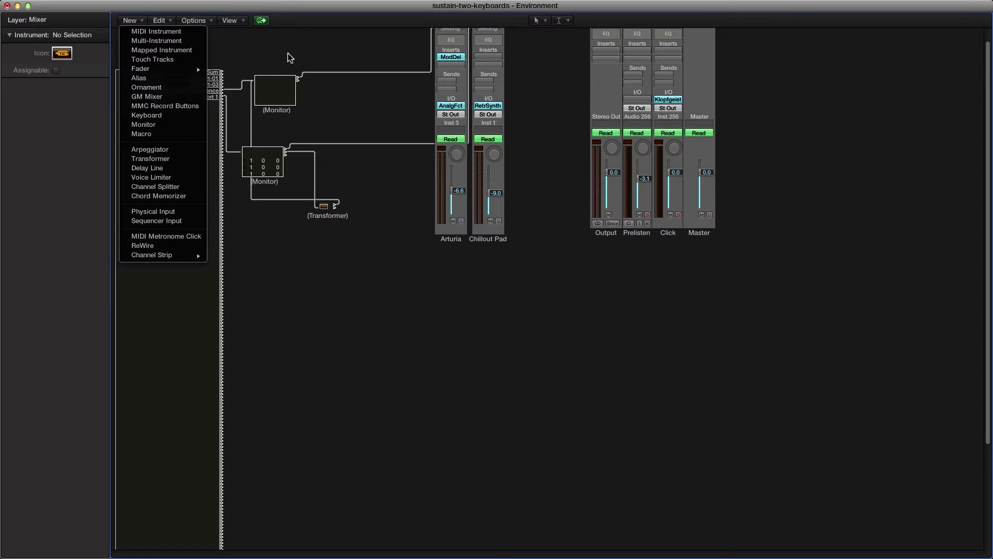
# Step: Shift both Monitor objects up and to the right on the Mixer layer
pyautogui.click(319, 94)
pyautogui.moveTo(277, 94); pyautogui.dragTo(293, 73)
pyautogui.moveTo(255, 173); pyautogui.dragTo(314, 163)
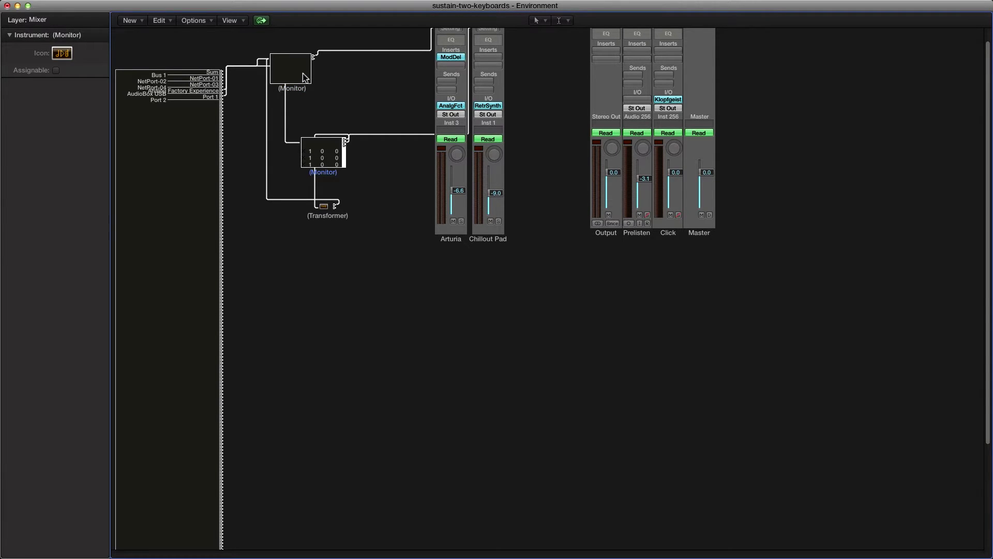
# Step: Move the Transformer object lower on the canvas
pyautogui.click(138, 21)
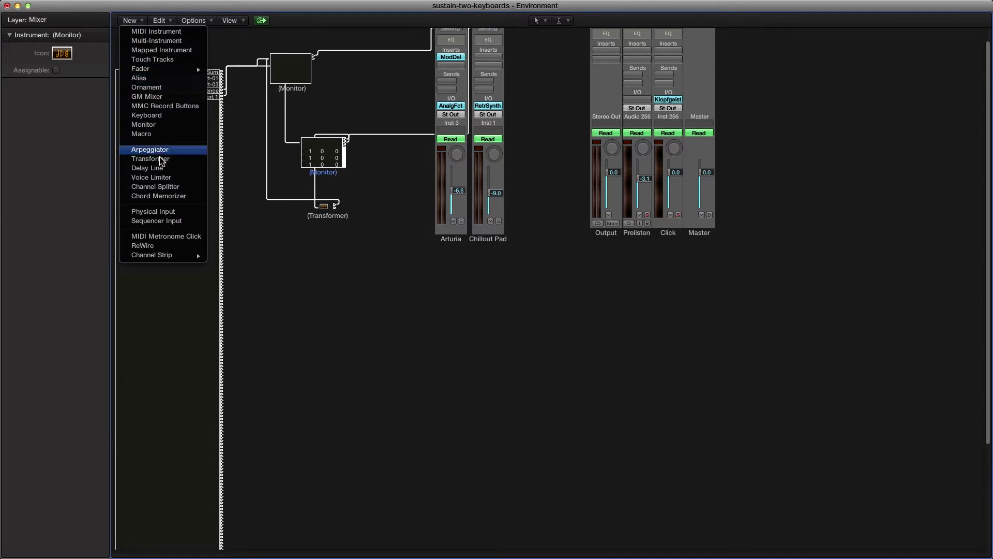
pyautogui.click(144, 5)
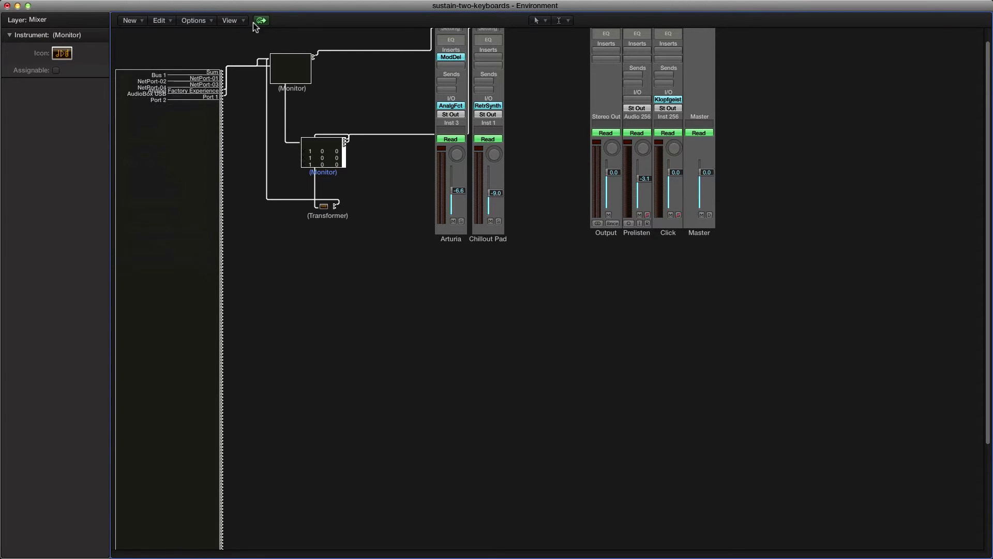
pyautogui.moveTo(325, 205); pyautogui.dragTo(339, 260)
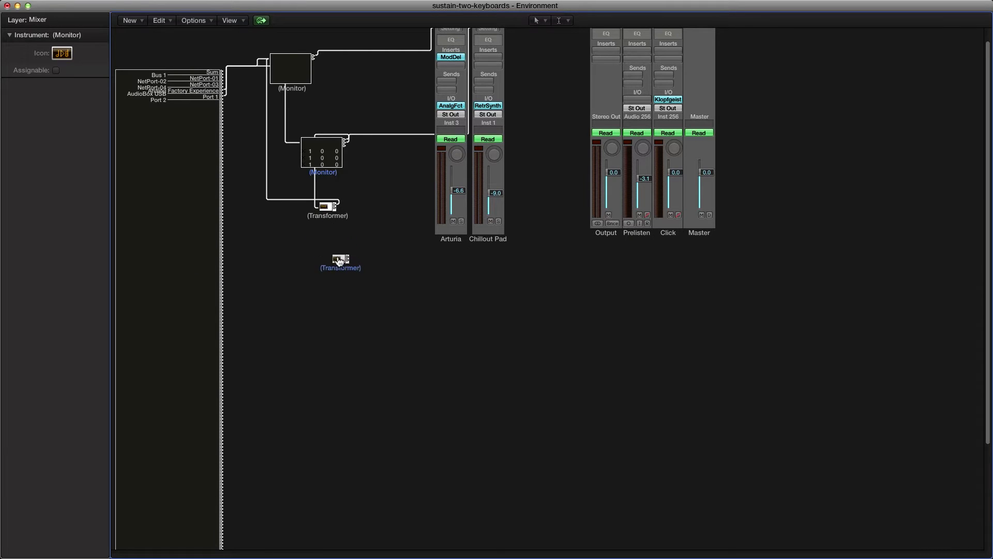
pyautogui.click(368, 213)
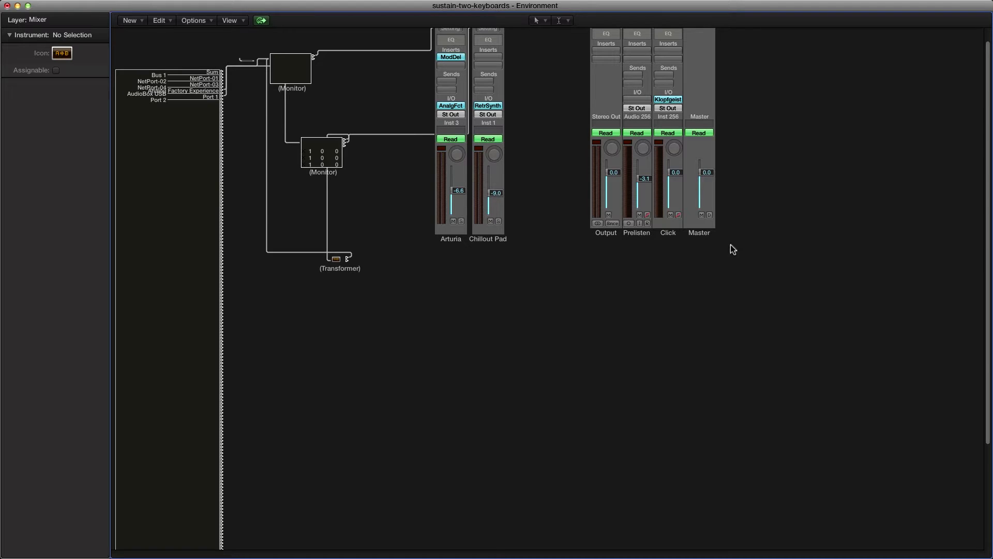
# Step: Delete the cable running from the Chillout Pad strip to Stereo Out
pyautogui.scroll(3, 988, 153)
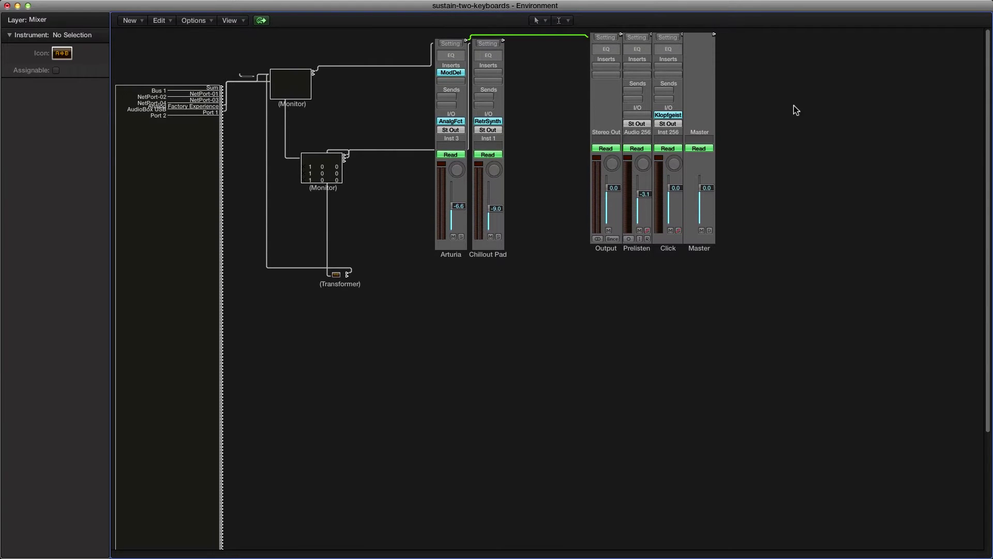
pyautogui.click(552, 36)
pyautogui.press('Delete')
pyautogui.moveTo(466, 40)
pyautogui.mouseDown()
pyautogui.moveTo(555, 39)
pyautogui.moveTo(454, 55)
pyautogui.mouseUp()
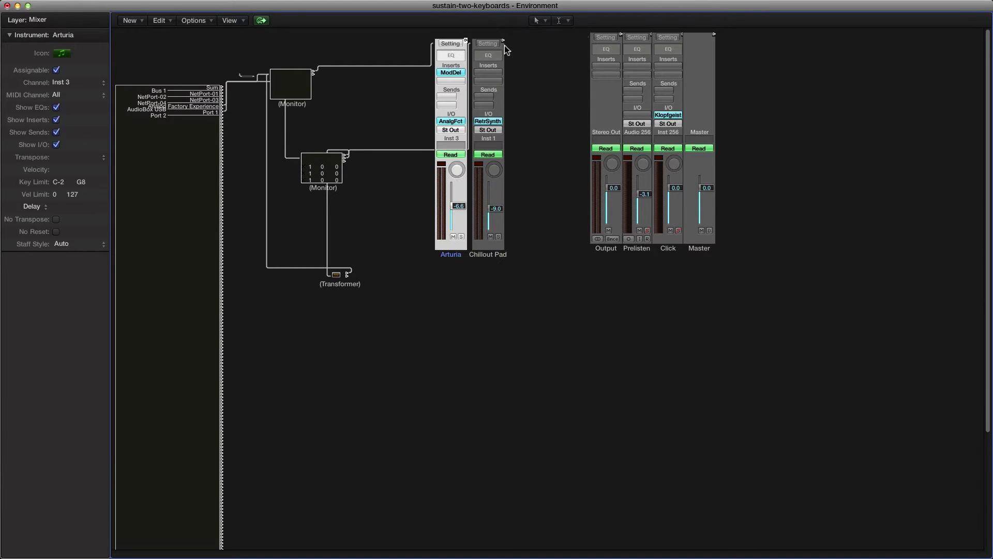
pyautogui.click(538, 51)
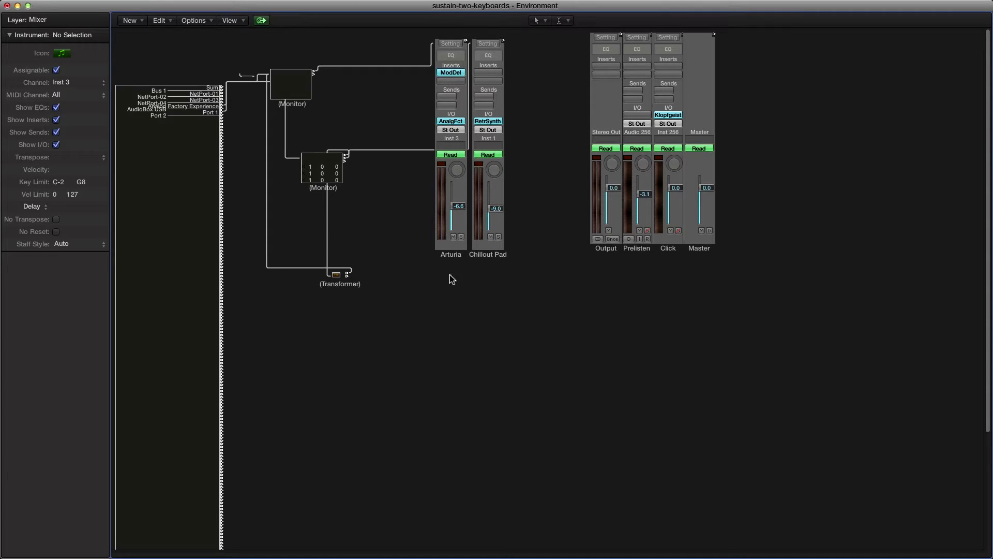
# Step: Move the Chillout Pad strip right and the Arturia strip down below the Monitors
pyautogui.click(501, 259)
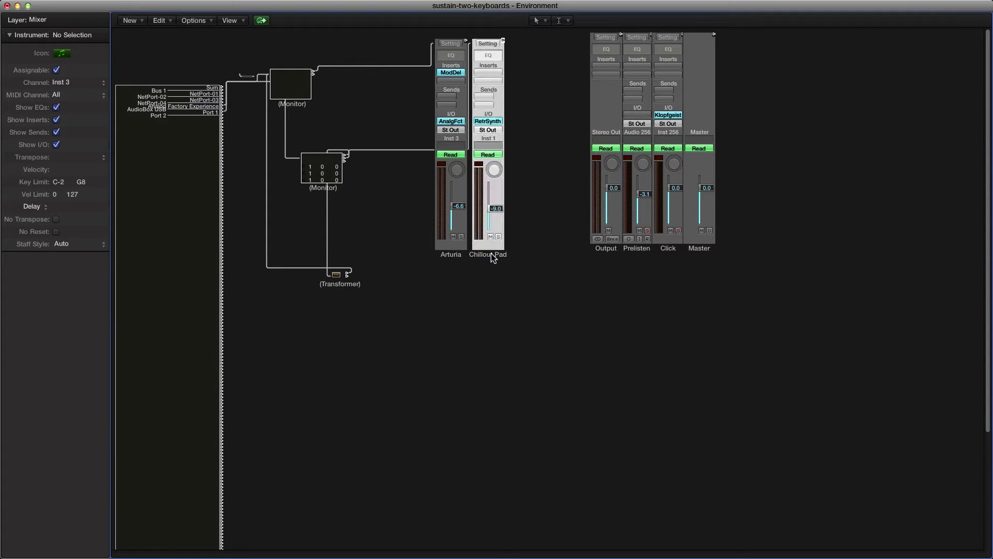
pyautogui.moveTo(502, 259); pyautogui.dragTo(520, 260)
pyautogui.click(451, 256)
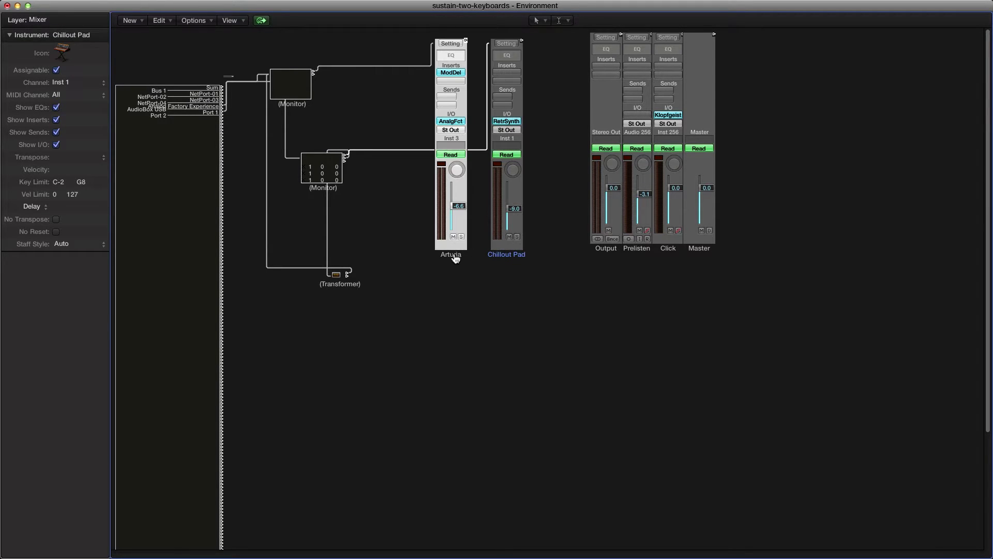
pyautogui.moveTo(451, 256); pyautogui.dragTo(448, 413)
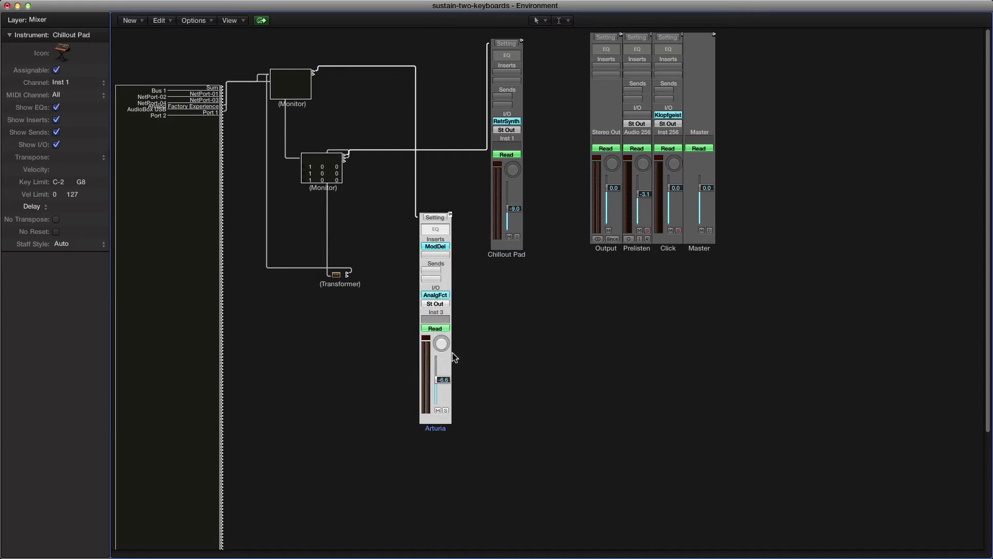
pyautogui.click(510, 261)
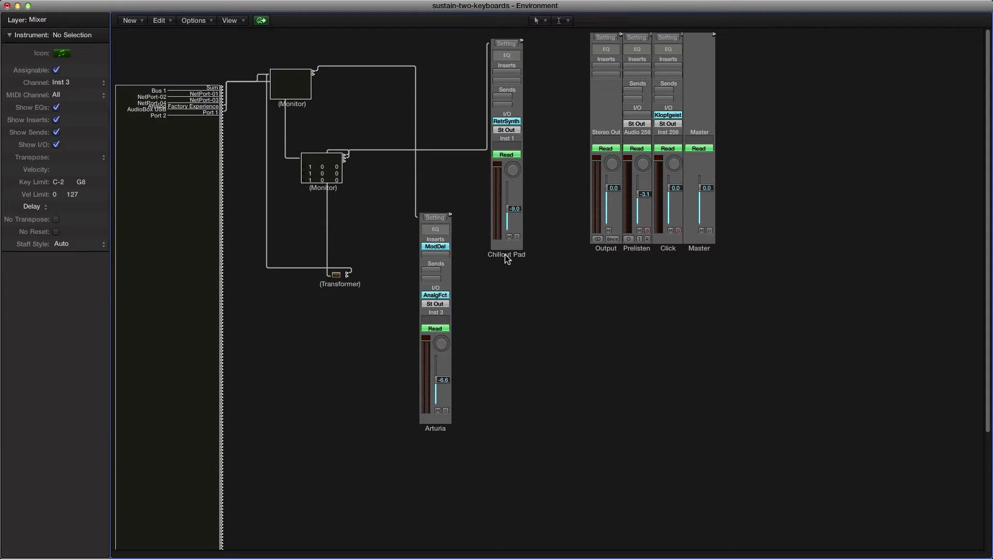
pyautogui.click(505, 254)
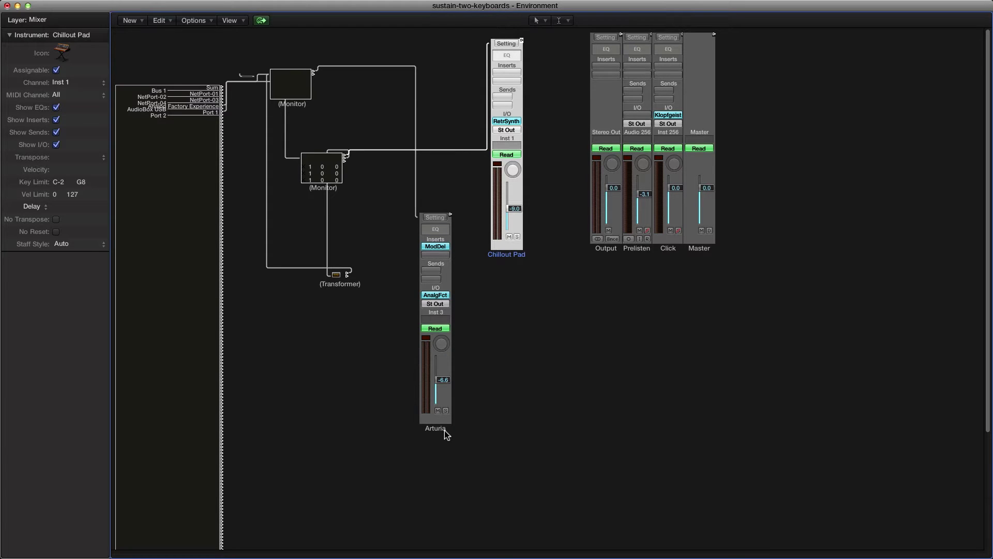
# Step: Fine-tune positions of the Arturia and Chillout Pad strips
pyautogui.moveTo(447, 434); pyautogui.dragTo(452, 431)
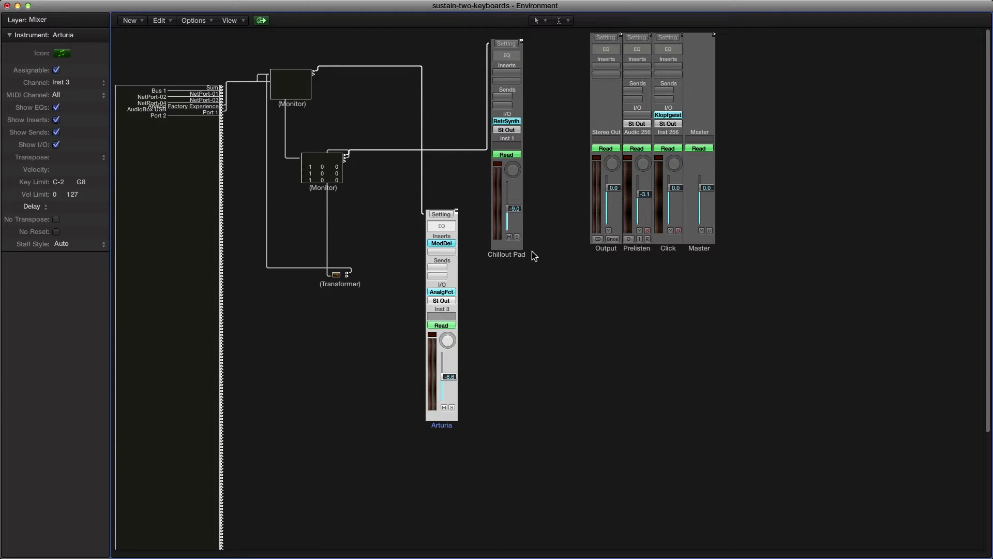
pyautogui.click(514, 255)
pyautogui.moveTo(523, 275); pyautogui.dragTo(526, 289)
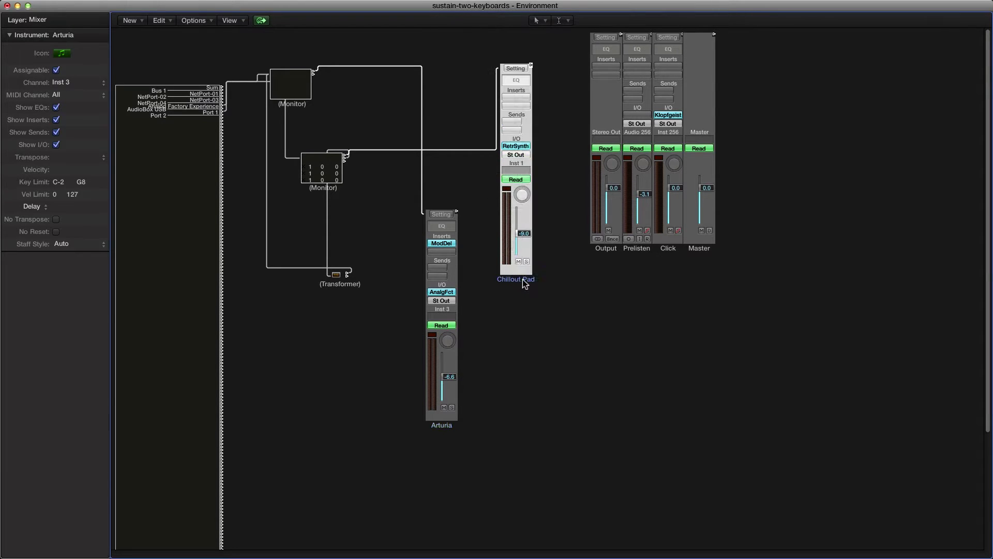
pyautogui.click(588, 281)
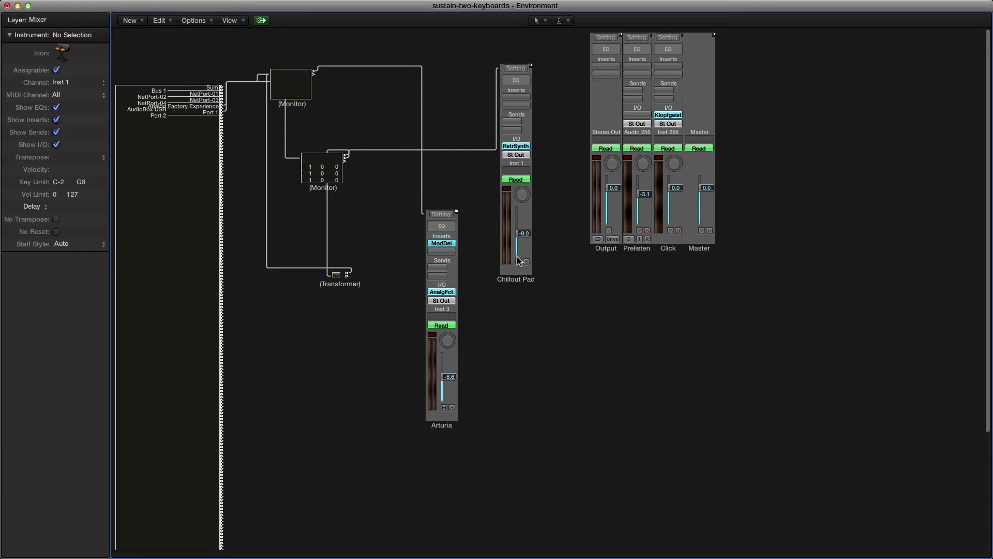
# Step: Inspect the Chillout Pad strip and Transformer, then Cmd-Tab away from Logic
pyautogui.click(507, 282)
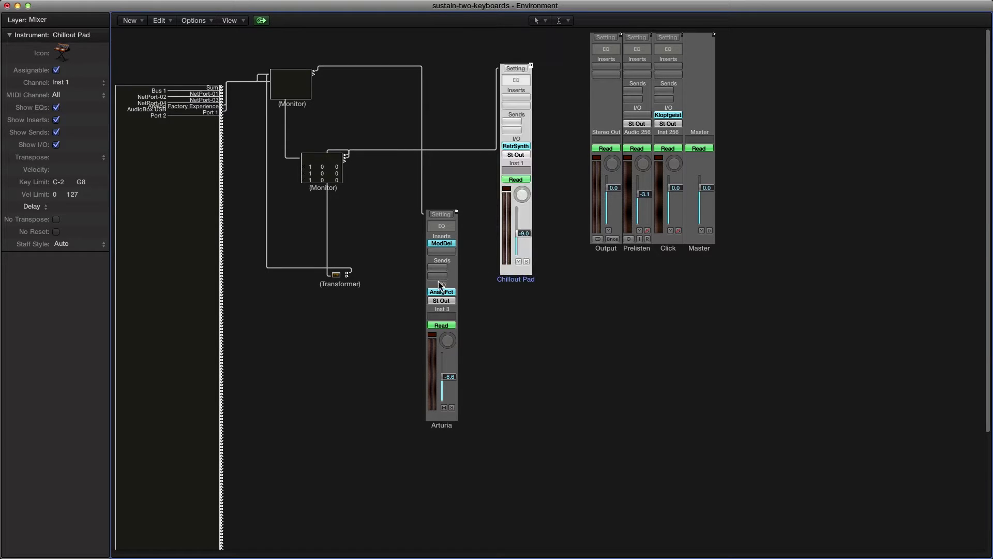
pyautogui.click(369, 341)
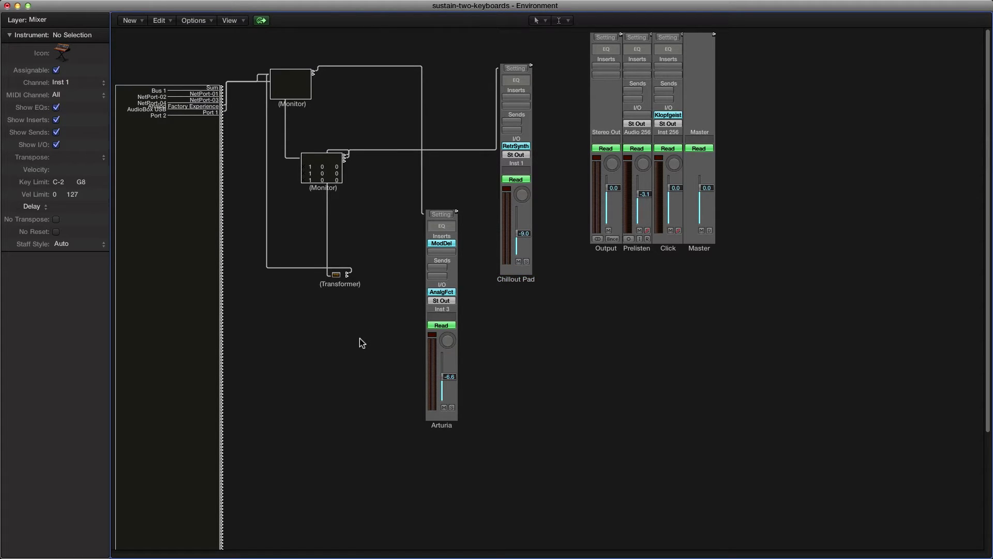
pyautogui.click(336, 275)
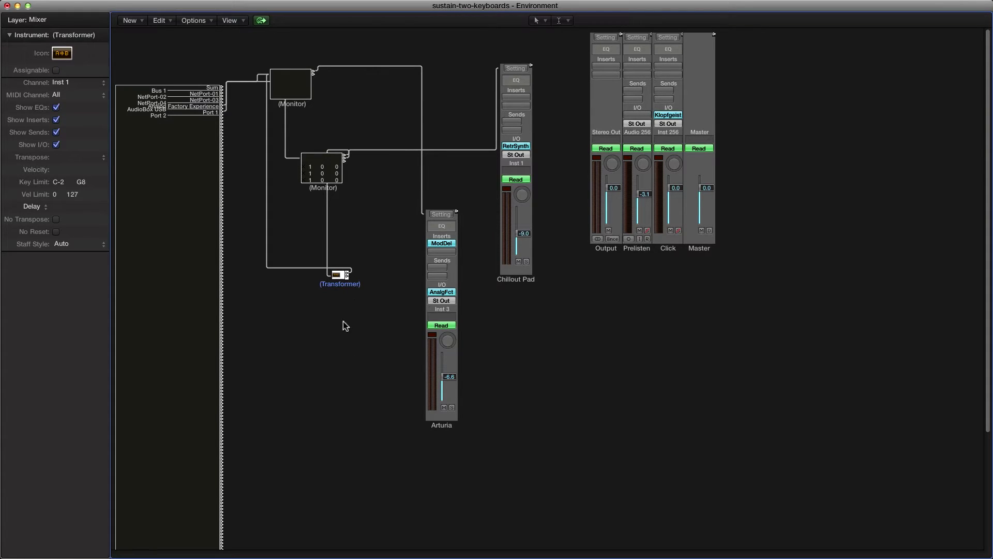
pyautogui.click(368, 341)
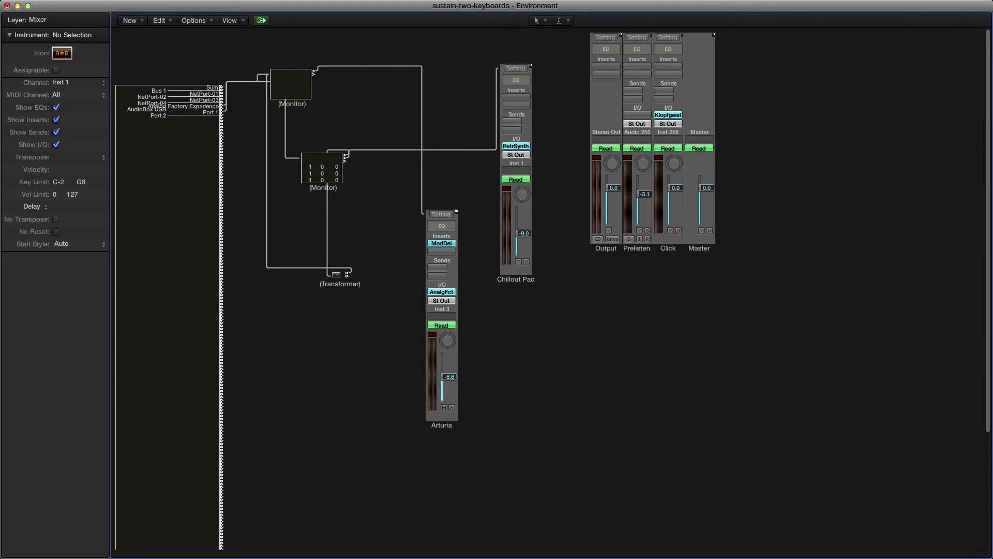
pyautogui.press('super+Tab')
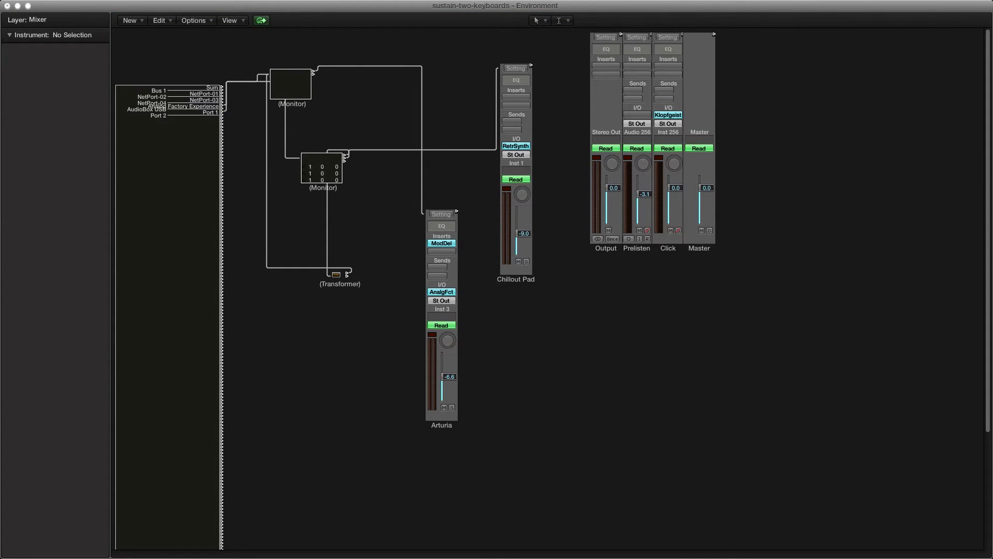
# Step: Confirm in its properties that Analog Factory Experience has a single port, then close them
pyautogui.moveTo(990, 120); pyautogui.dragTo(485, 210)
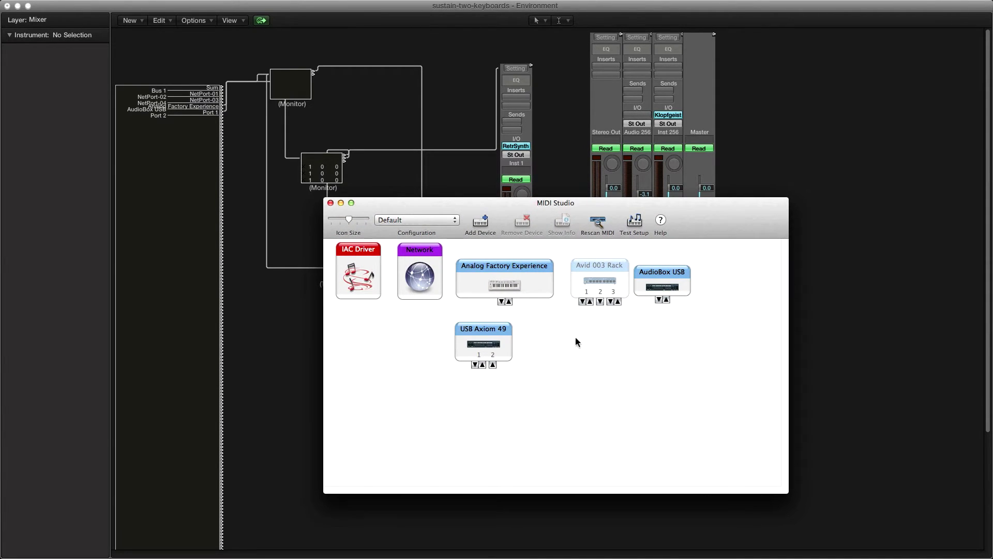
pyautogui.click(666, 275)
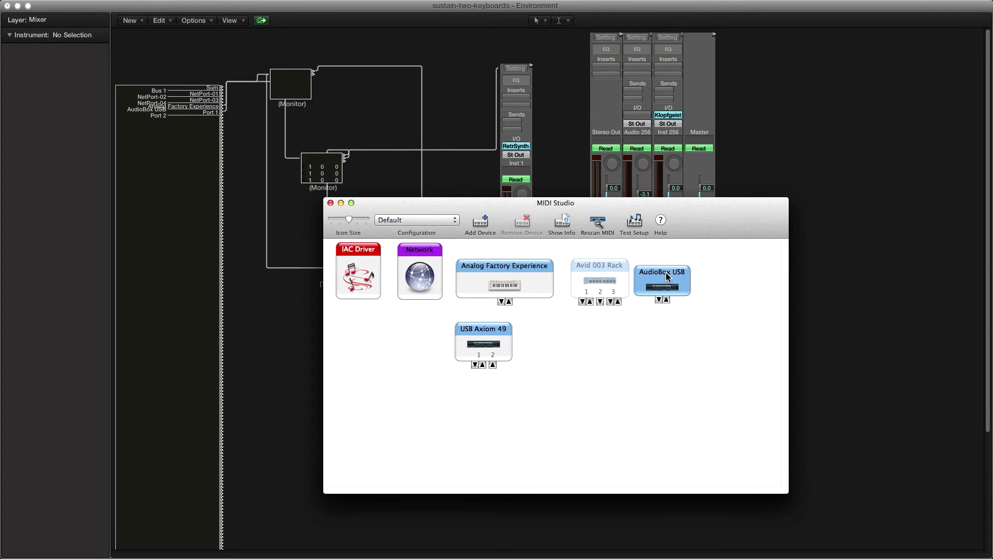
pyautogui.click(522, 272)
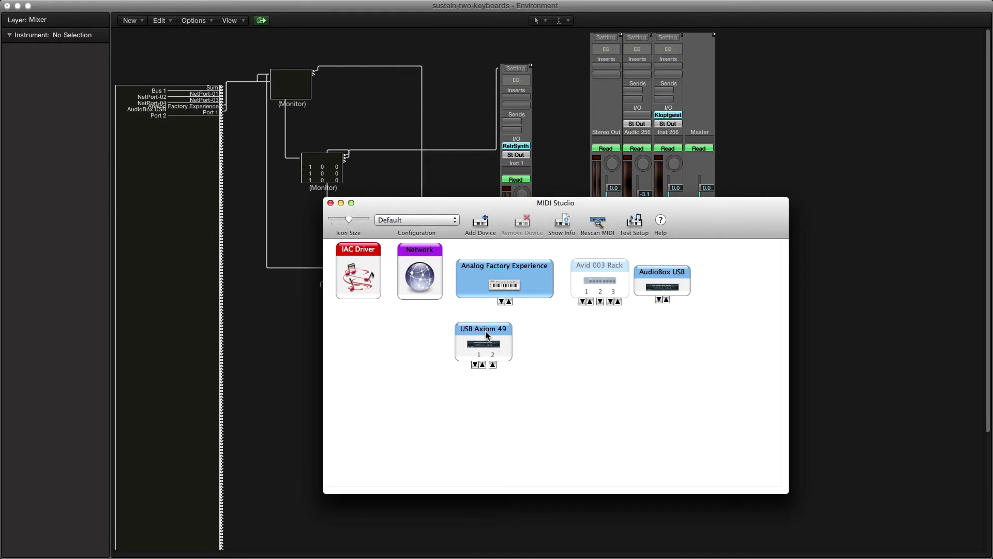
pyautogui.doubleClick(477, 270)
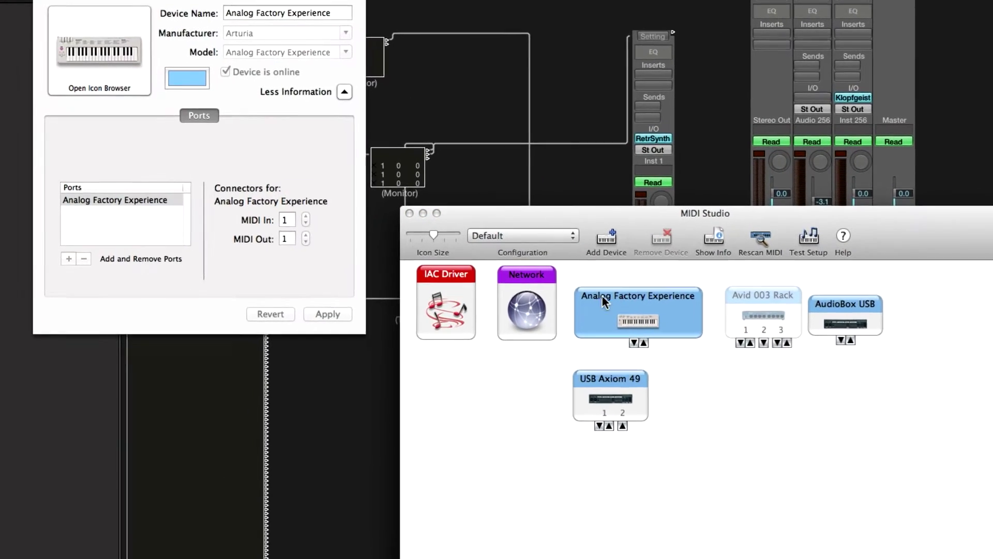
pyautogui.moveTo(311, 8); pyautogui.dragTo(352, 107)
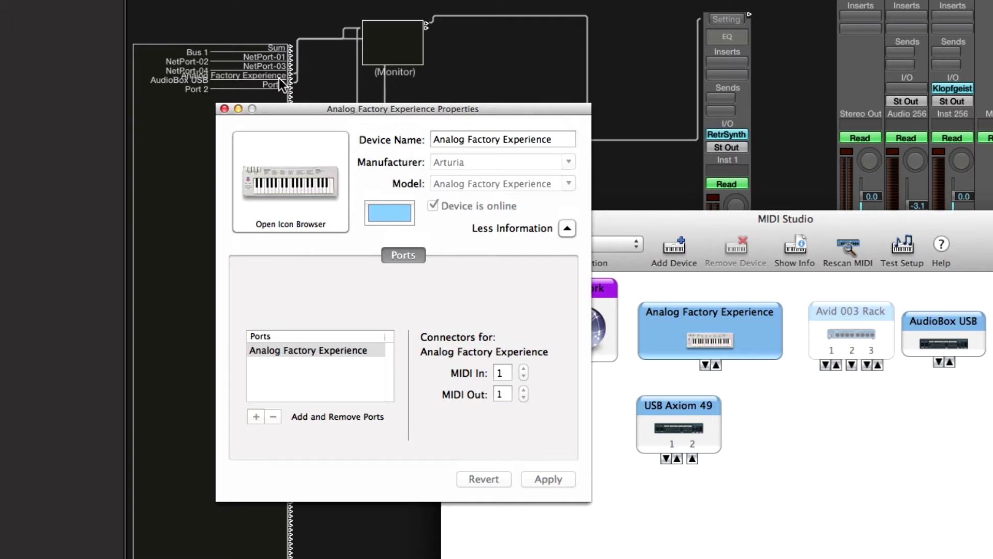
pyautogui.moveTo(311, 111); pyautogui.dragTo(372, 145)
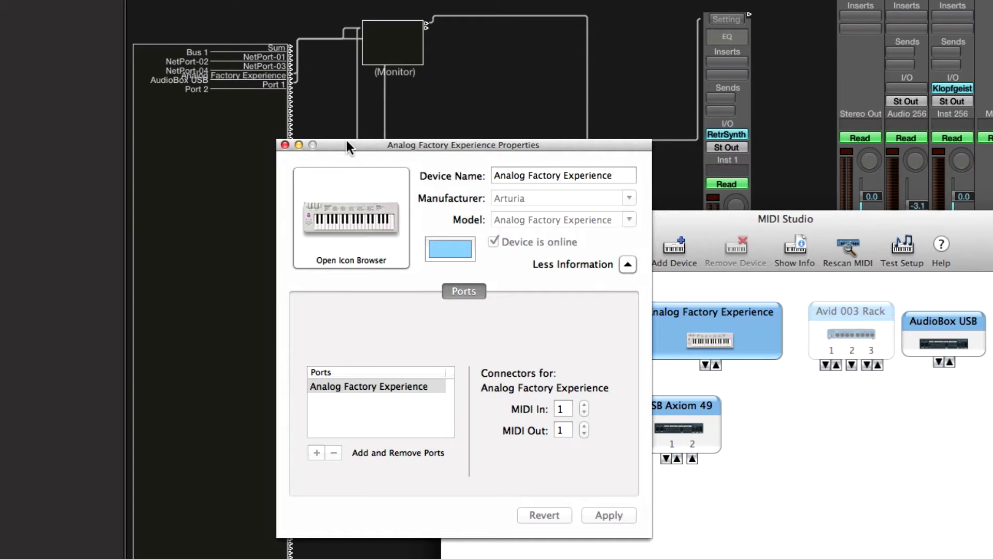
pyautogui.moveTo(347, 141); pyautogui.dragTo(368, 155)
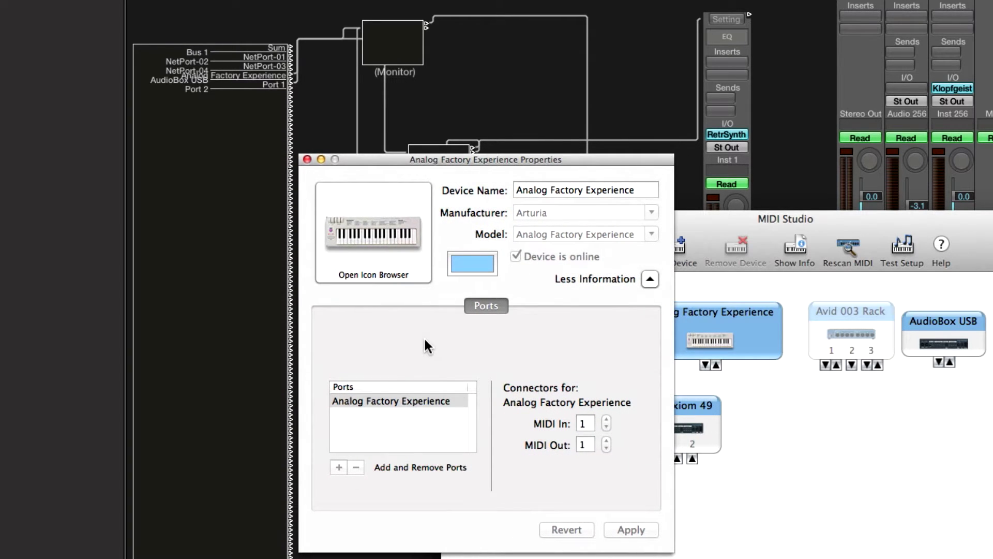
pyautogui.click(307, 159)
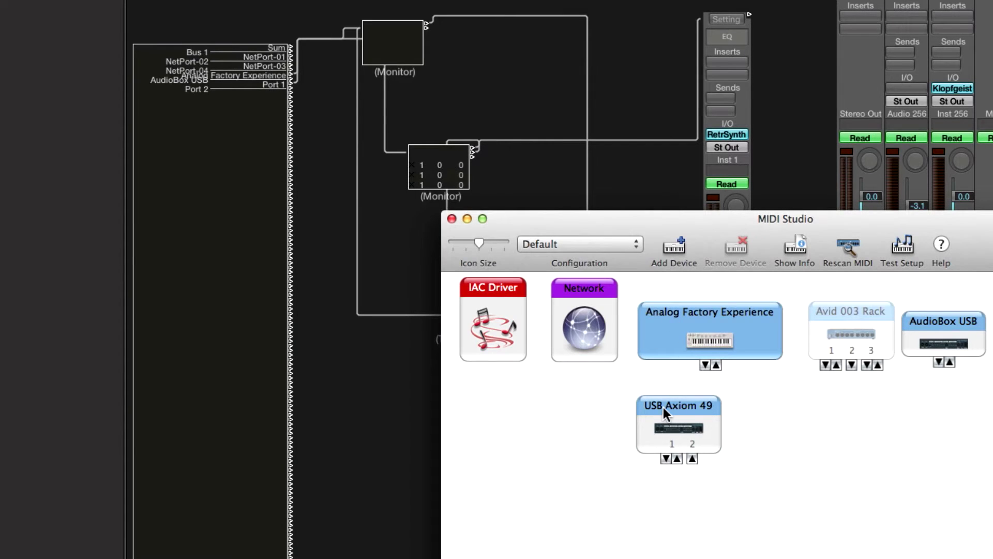
# Step: Check that USB Axiom 49 lists Port 1 and Port 2, then close its properties
pyautogui.doubleClick(663, 408)
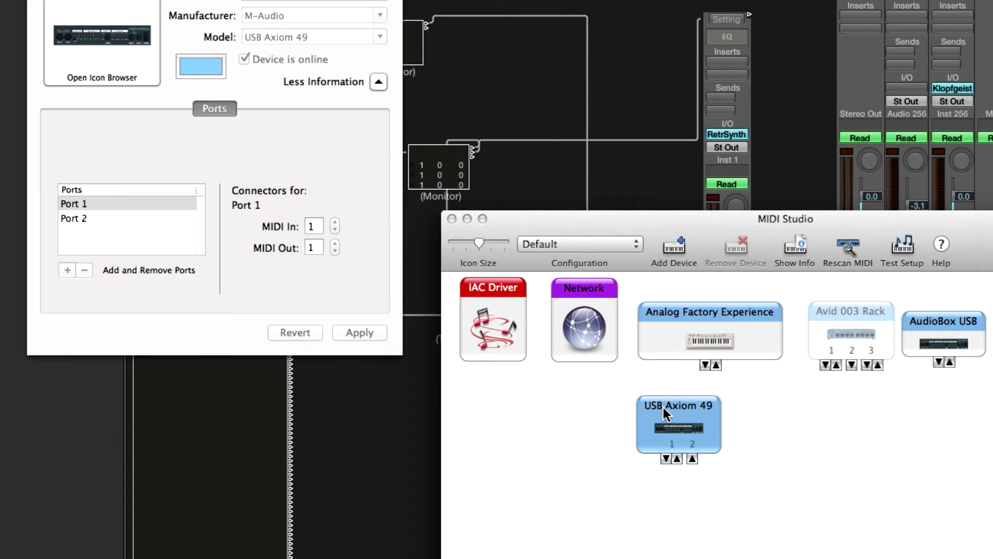
pyautogui.click(111, 207)
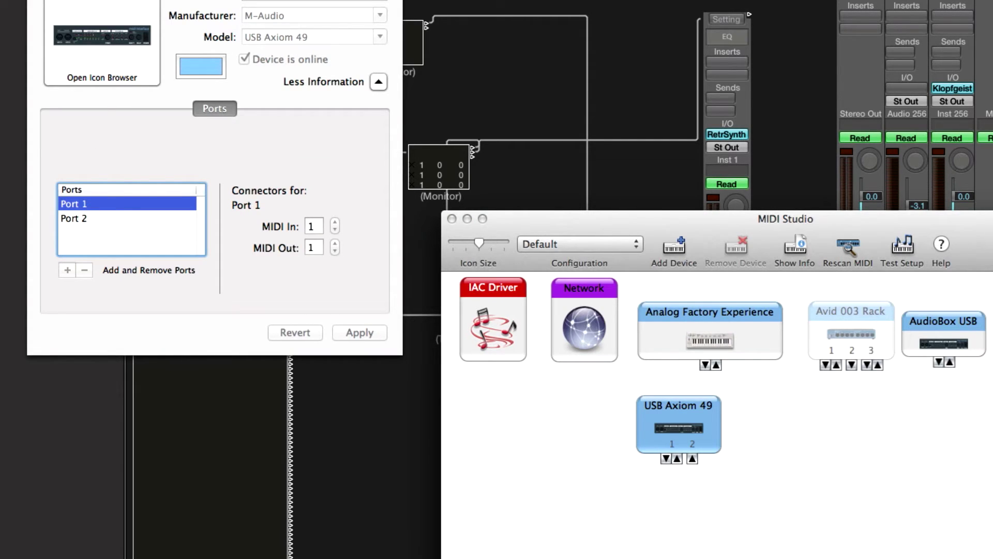
pyautogui.press('super+w')
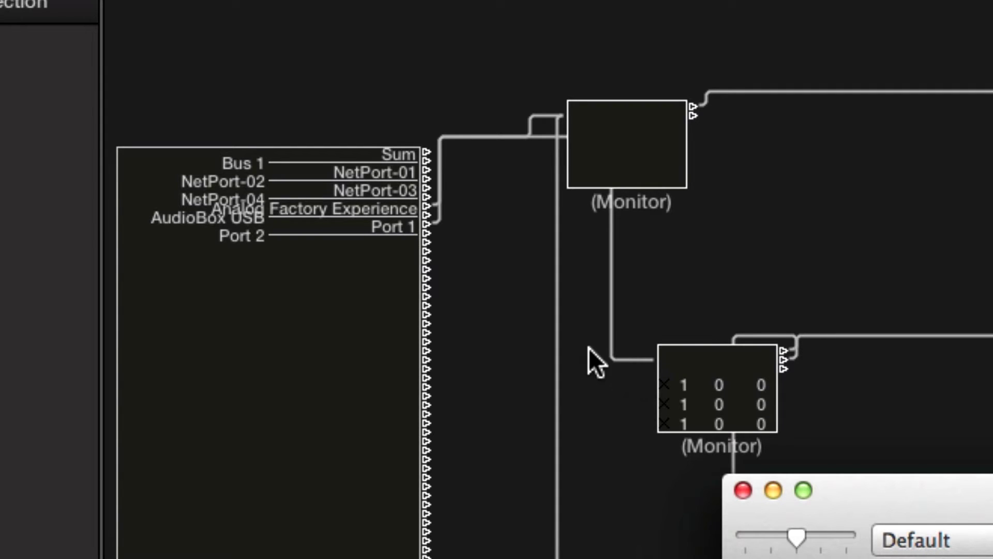
# Step: Close MIDI Studio and watch both Monitors show channel 4, controller 64 sustain events
pyautogui.moveTo(890, 491); pyautogui.dragTo(929, 489)
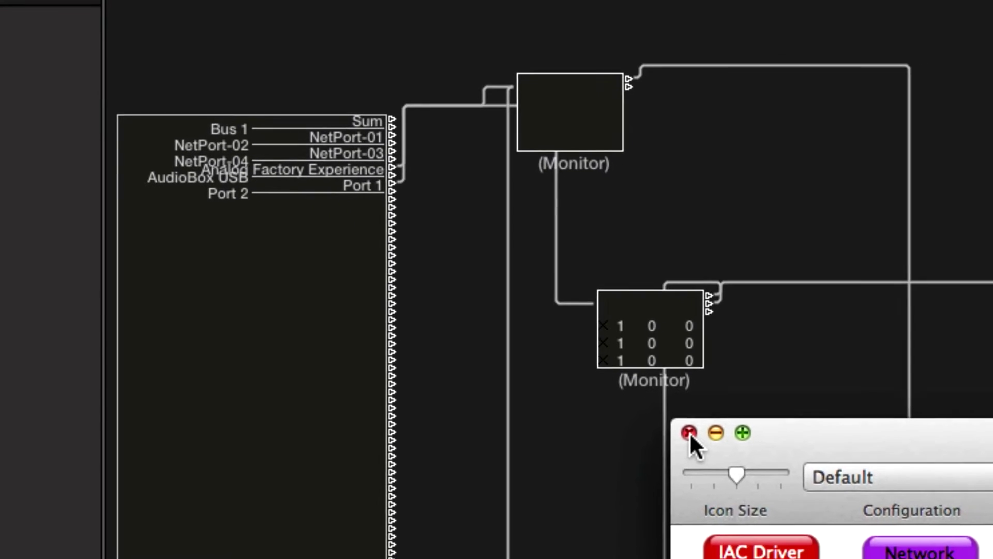
pyautogui.click(689, 432)
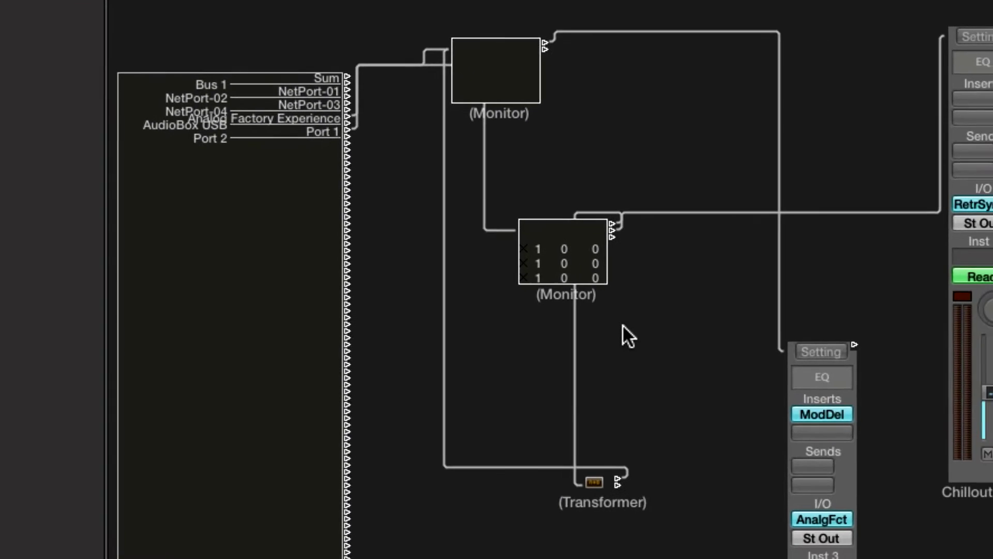
pyautogui.click(500, 77)
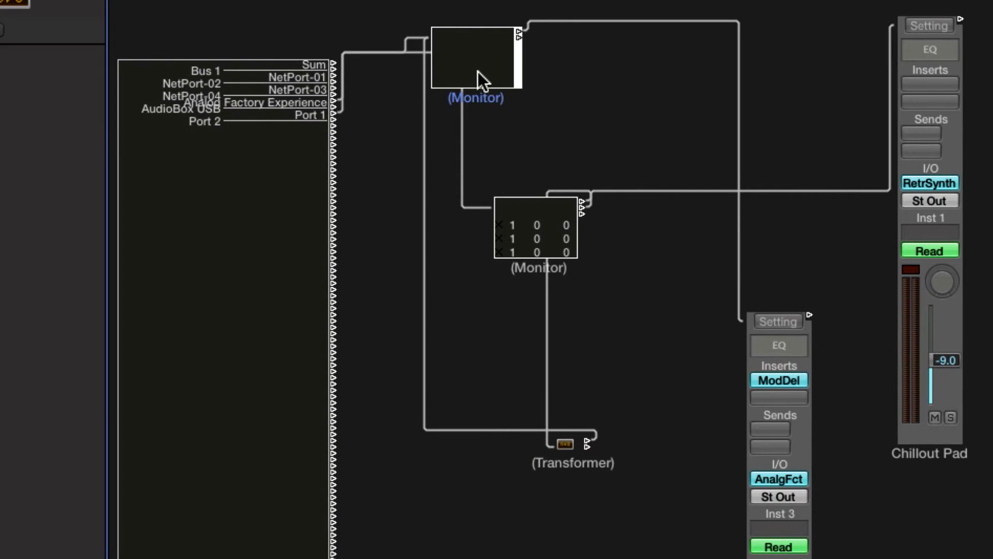
pyautogui.click(538, 235)
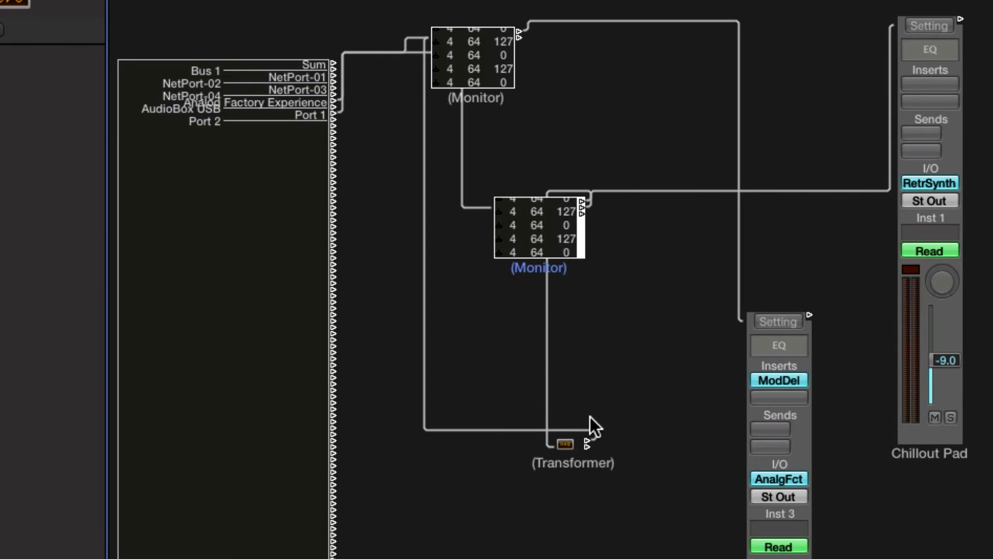
pyautogui.click(566, 445)
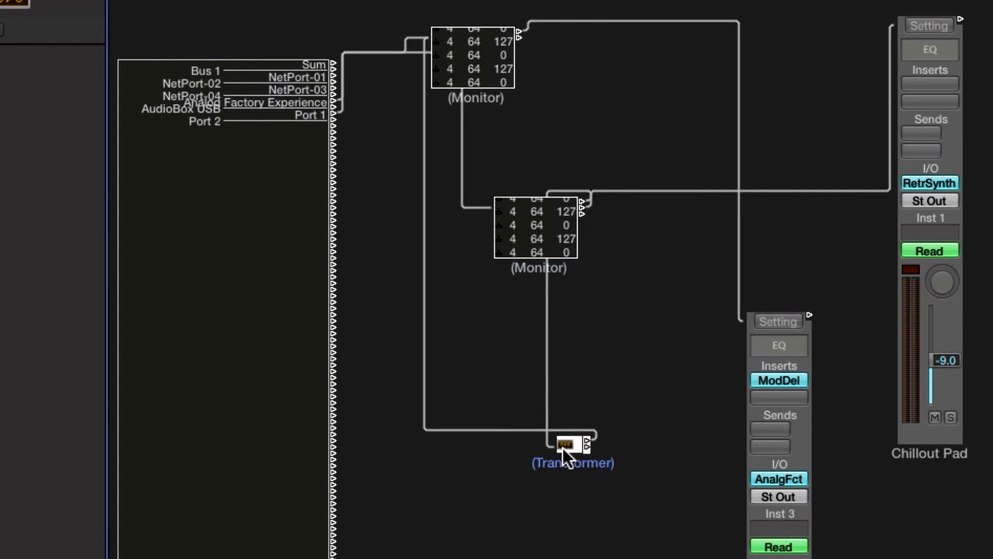
# Step: Open the Transformer window, keeping the Filter non-matching events mode
pyautogui.doubleClick(562, 445)
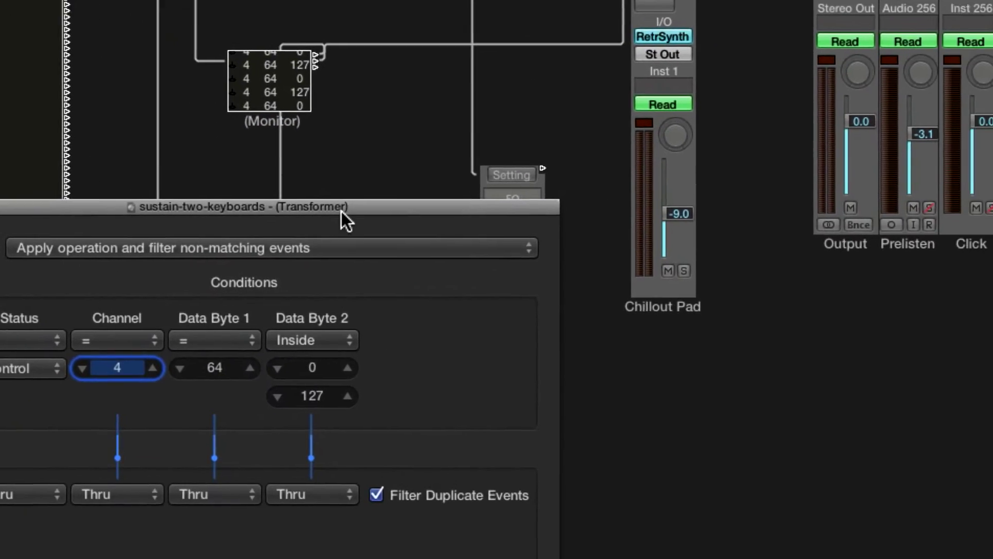
pyautogui.moveTo(342, 211); pyautogui.dragTo(704, 91)
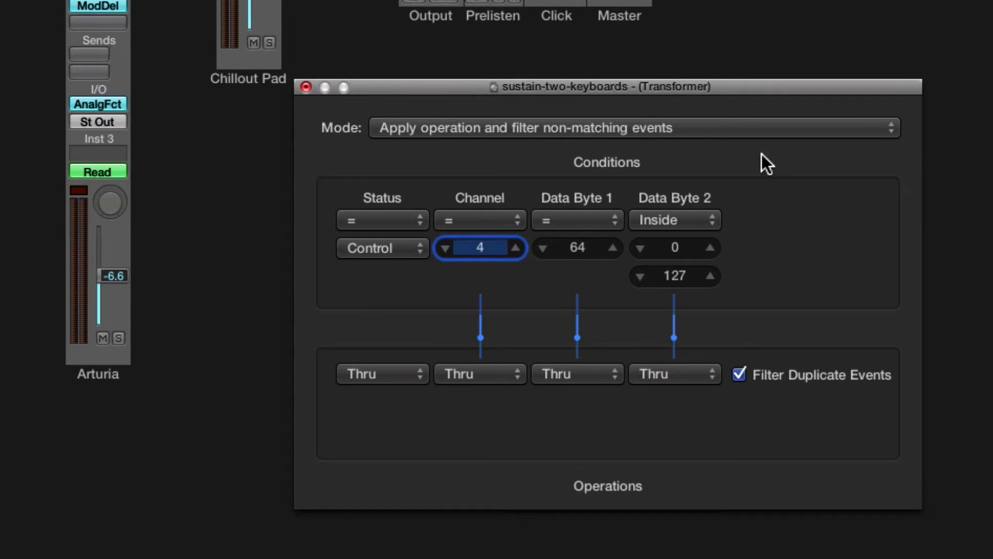
pyautogui.click(744, 126)
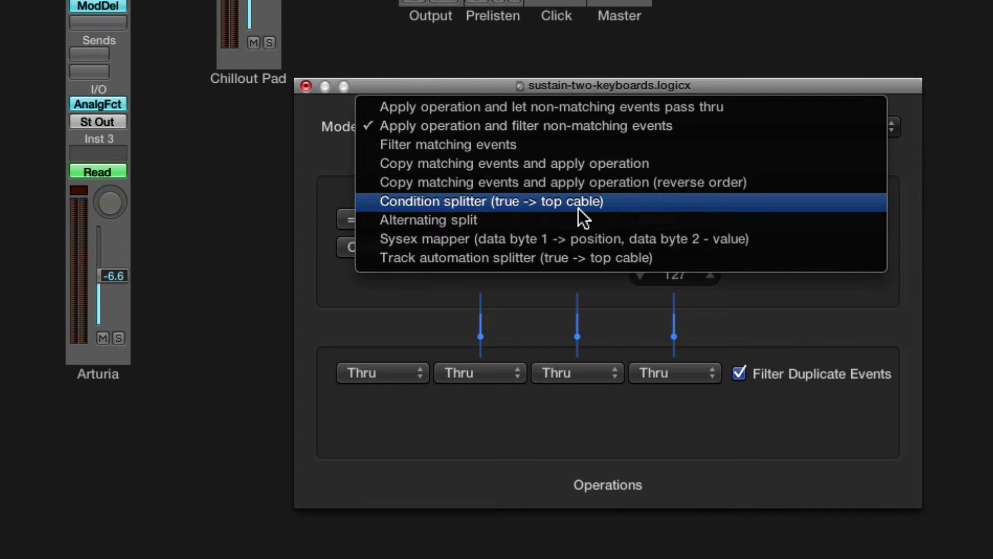
pyautogui.click(558, 126)
pyautogui.moveTo(709, 107); pyautogui.dragTo(672, 129)
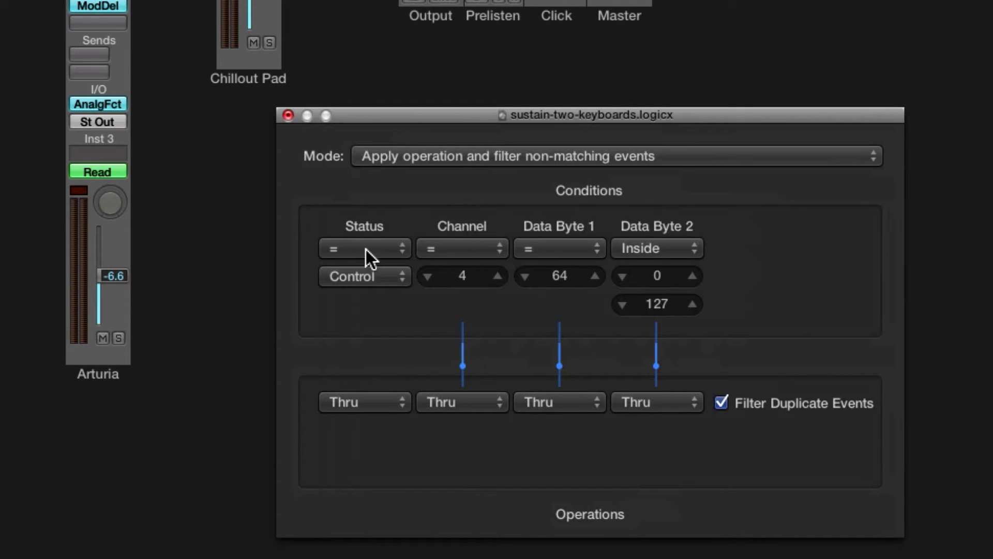
# Step: Set conditions: Status = Control, Channel = 4, Data Byte 1 = 64, Data Byte 2 Inside 0–127
pyautogui.click(382, 246)
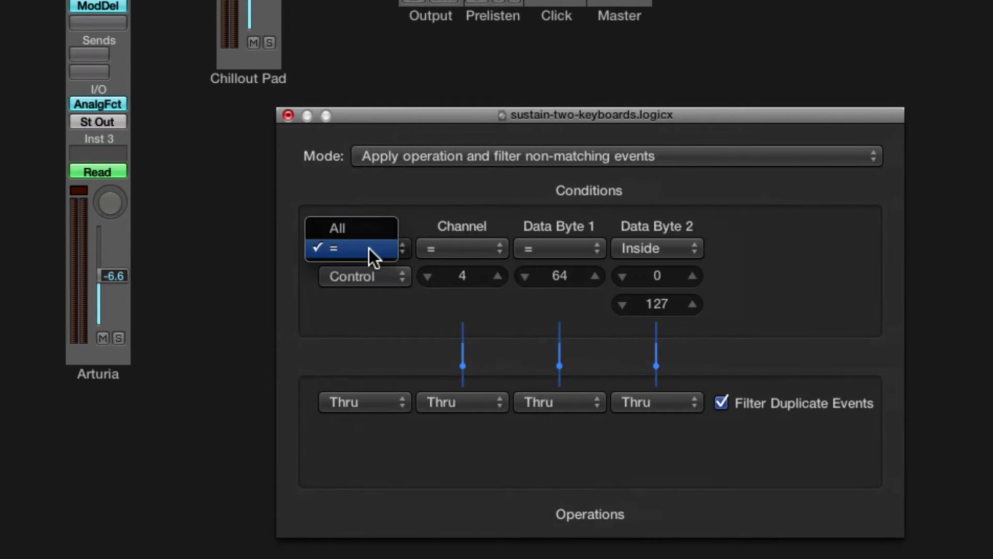
pyautogui.click(368, 248)
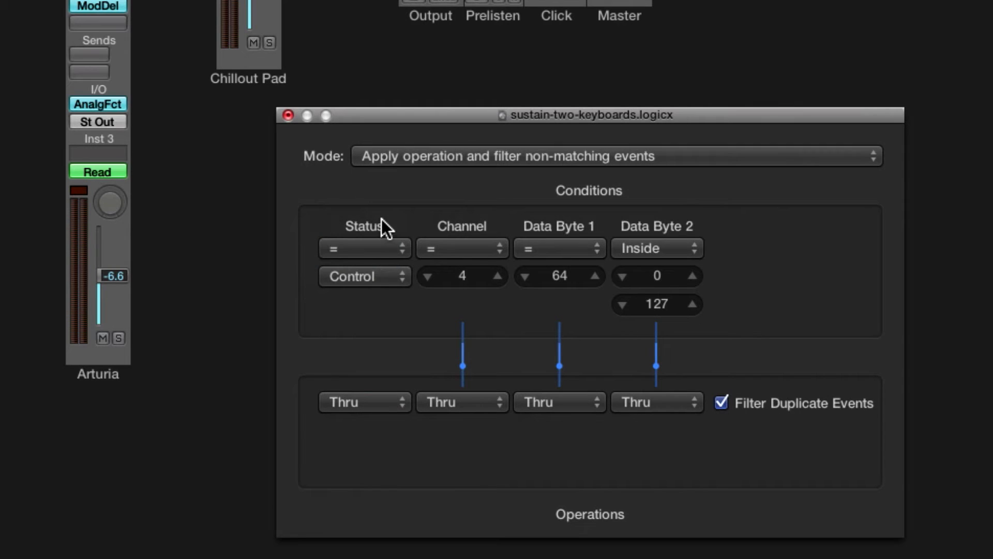
pyautogui.click(358, 277)
pyautogui.click(358, 277)
pyautogui.click(494, 249)
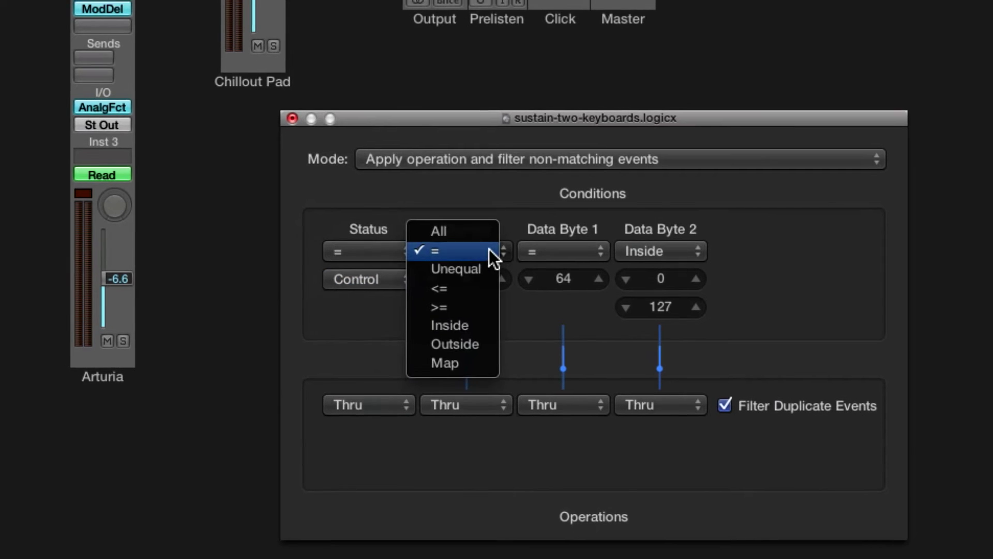
pyautogui.click(491, 250)
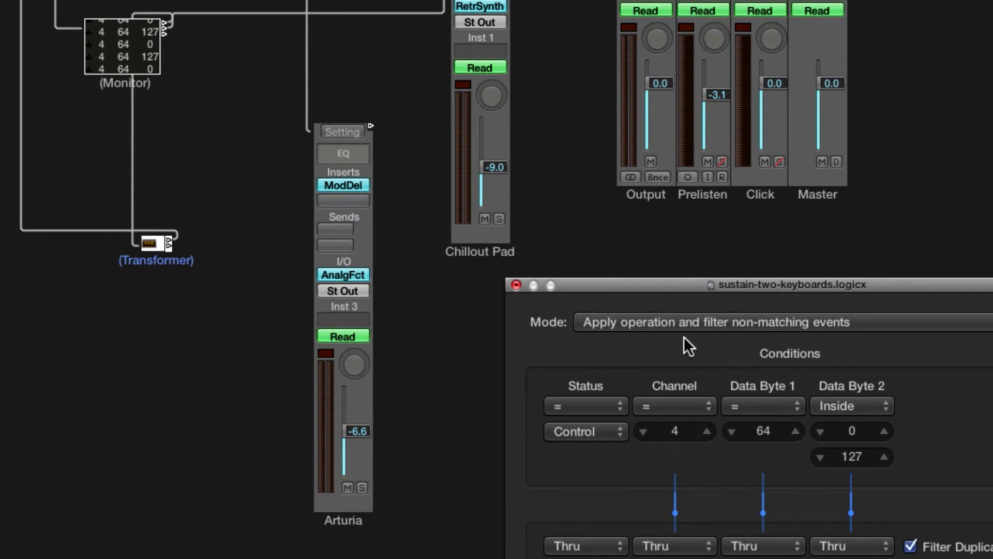
# Step: Keep the Transformer's Data Byte 1 condition at equal and Data Byte 2 at range 0–127
pyautogui.click(764, 404)
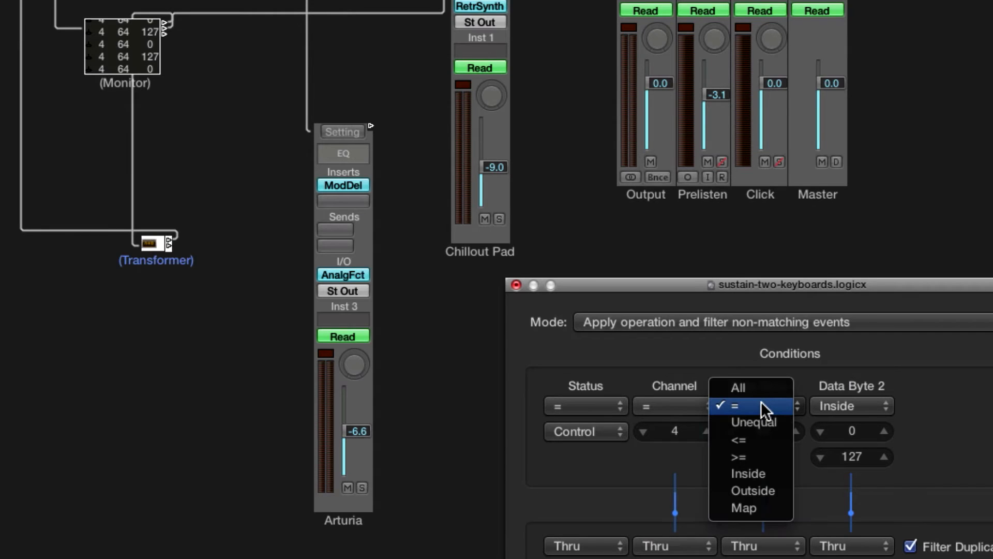
pyautogui.click(761, 405)
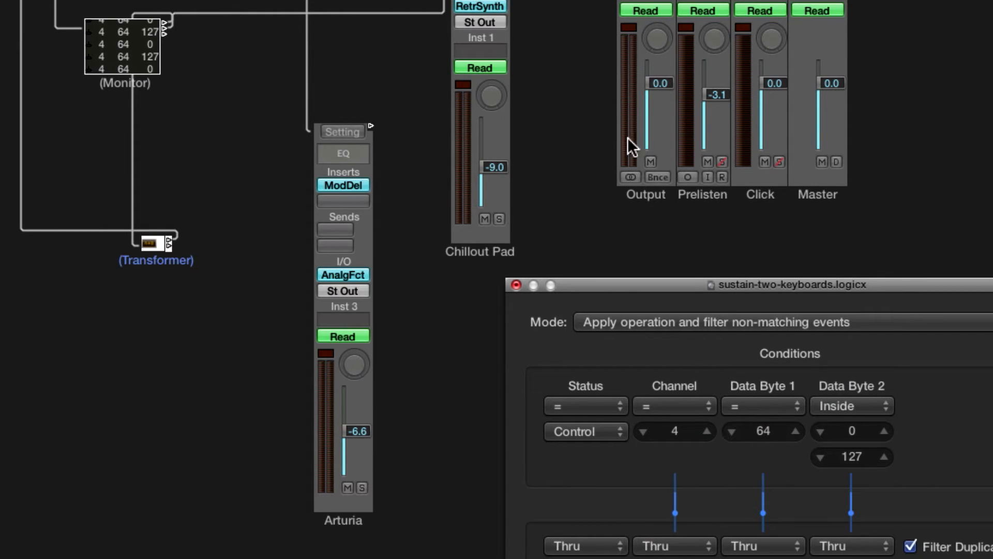
pyautogui.click(880, 406)
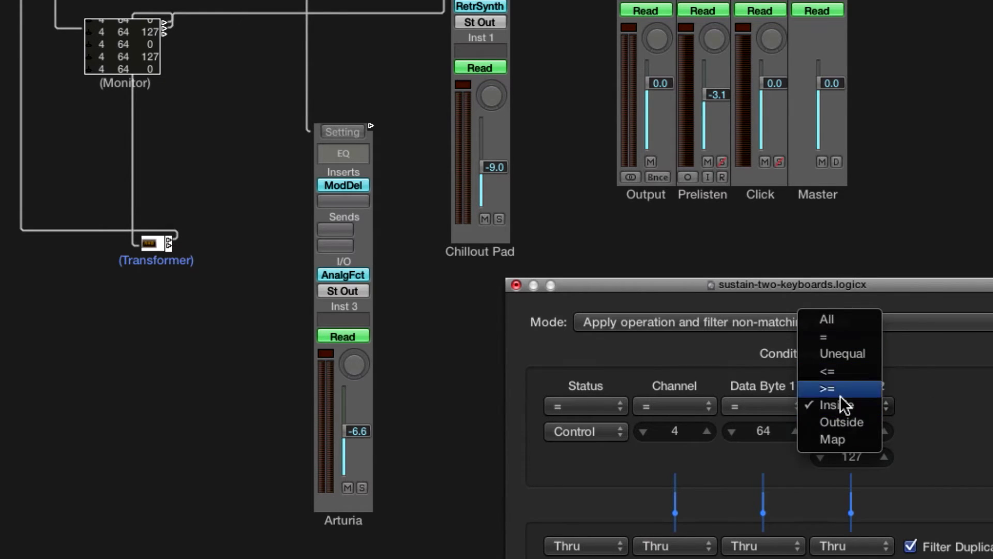
pyautogui.click(848, 409)
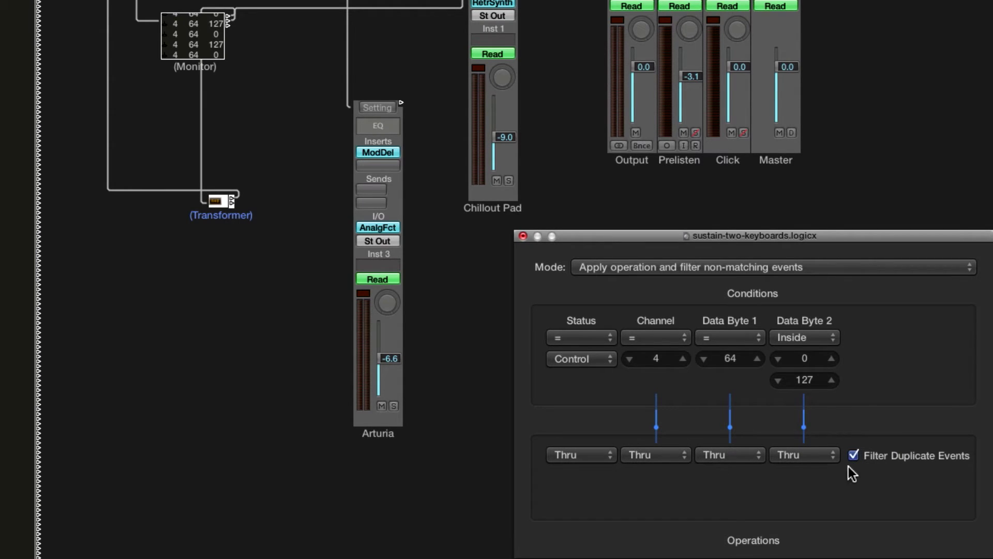
# Step: Shift the Transformer window aside and drag the Chillout Pad strip down beside Arturia
pyautogui.moveTo(830, 252); pyautogui.dragTo(833, 228)
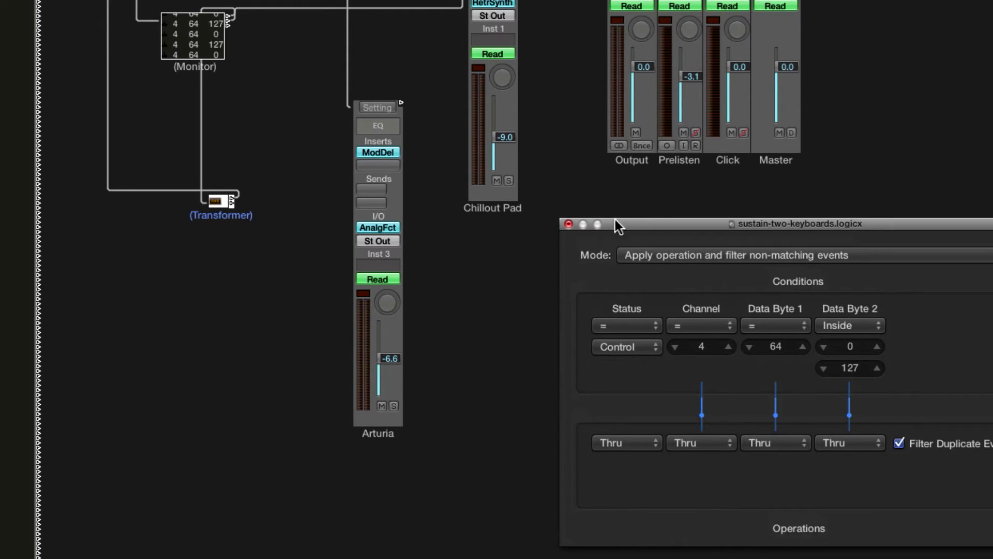
pyautogui.moveTo(615, 220)
pyautogui.mouseDown()
pyautogui.moveTo(629, 225)
pyautogui.moveTo(598, 233)
pyautogui.moveTo(617, 221)
pyautogui.mouseUp()
pyautogui.moveTo(501, 216); pyautogui.dragTo(487, 398)
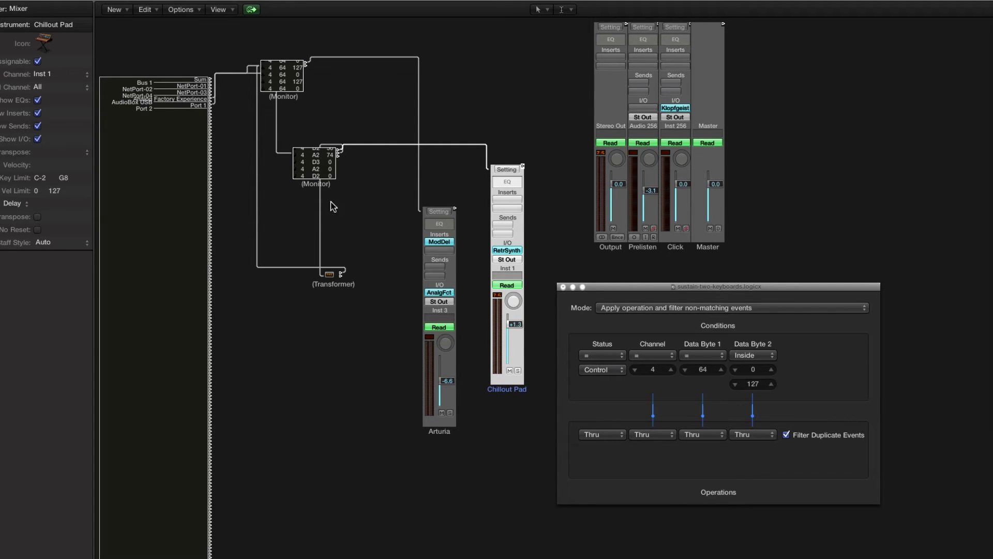
# Step: Nudge the floating Transformer settings window into a slightly different position
pyautogui.moveTo(653, 288); pyautogui.dragTo(660, 281)
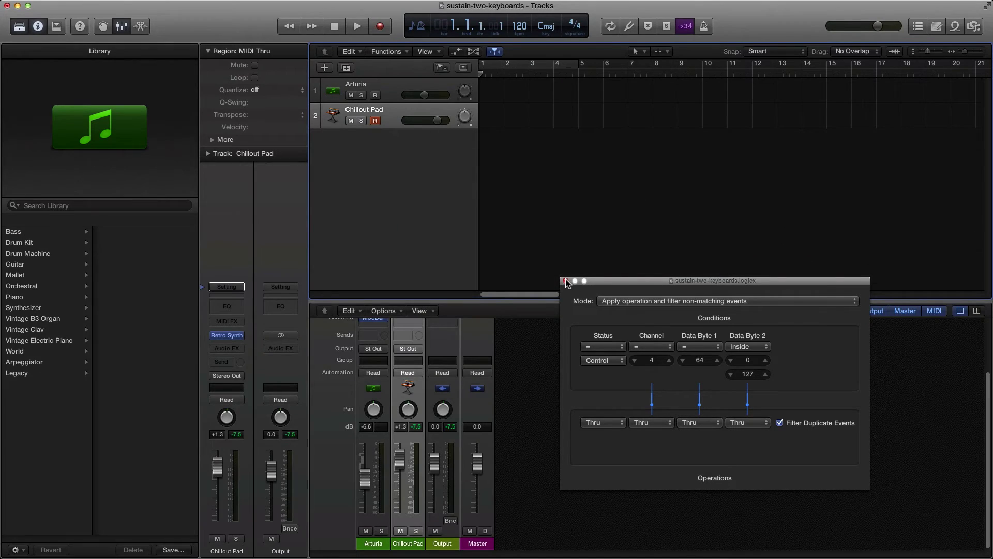
# Step: Close the Transformer, create one new software instrument track (Inst 2), and hide the Library
pyautogui.click(565, 281)
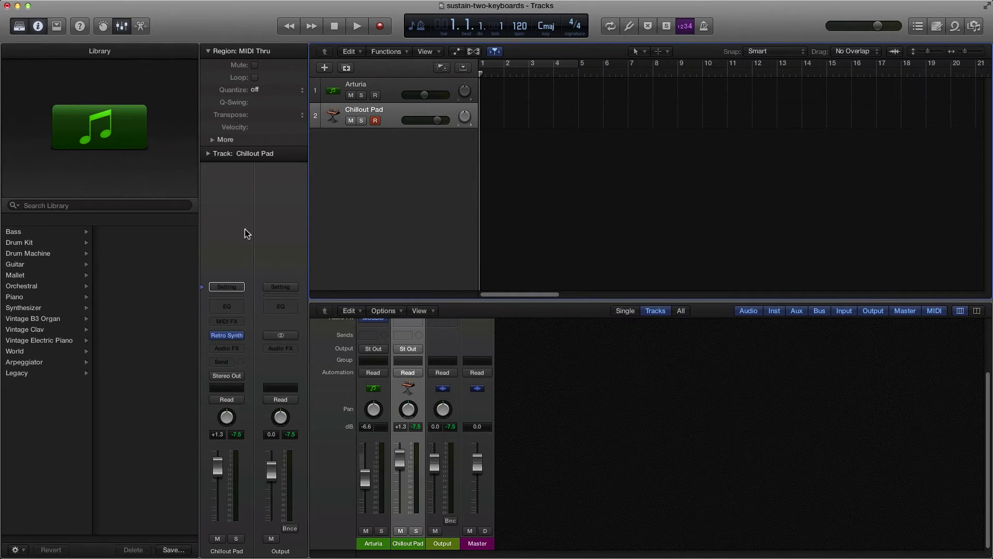
pyautogui.click(325, 68)
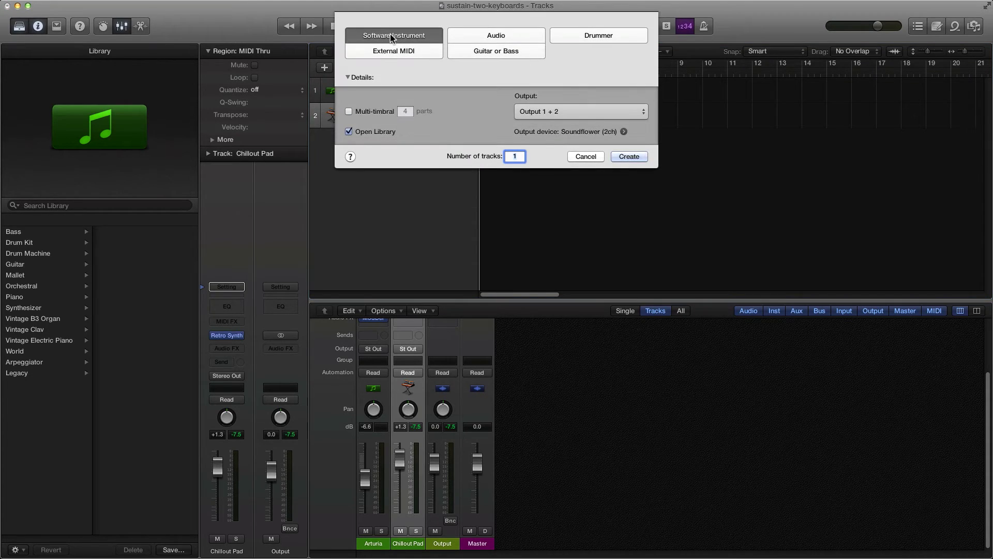
pyautogui.click(630, 156)
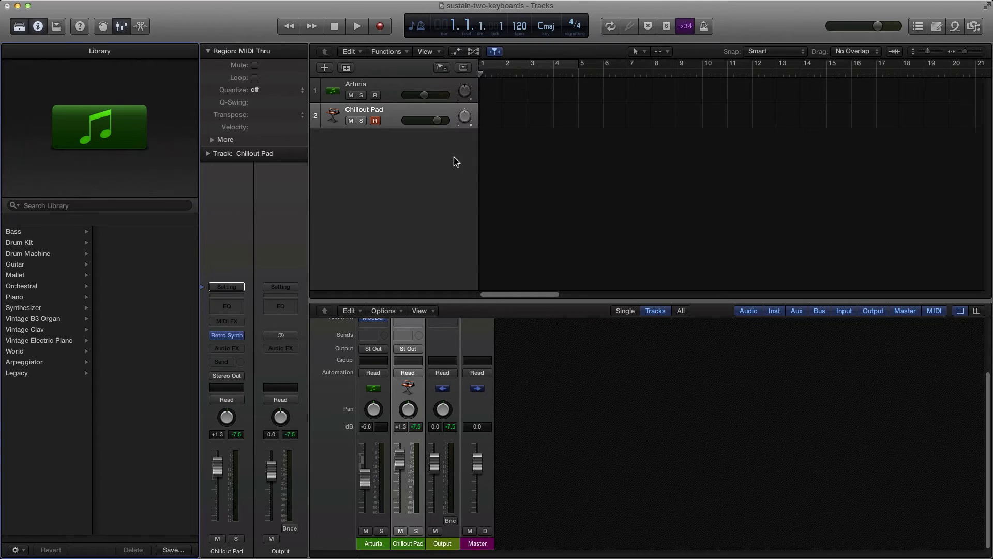
pyautogui.click(24, 31)
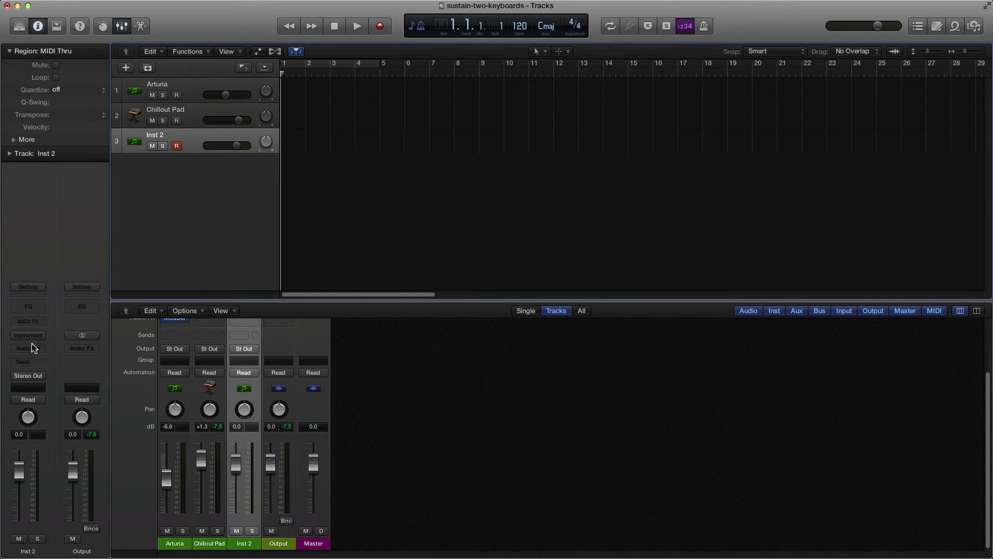
# Step: Load a Stereo ES2 on Inst 2 and apply its Custom > Bryans-Pluck preset
pyautogui.click(41, 335)
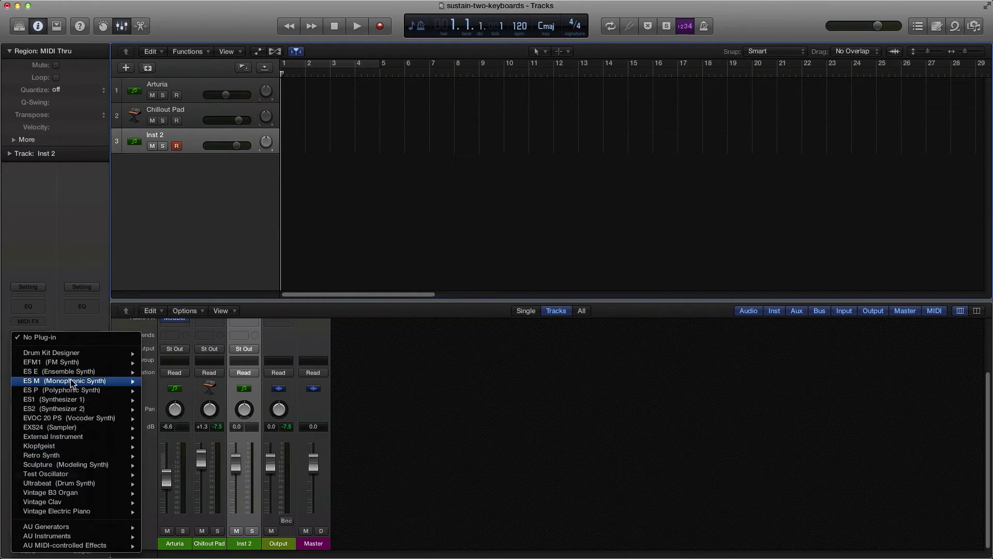
pyautogui.moveTo(72, 401)
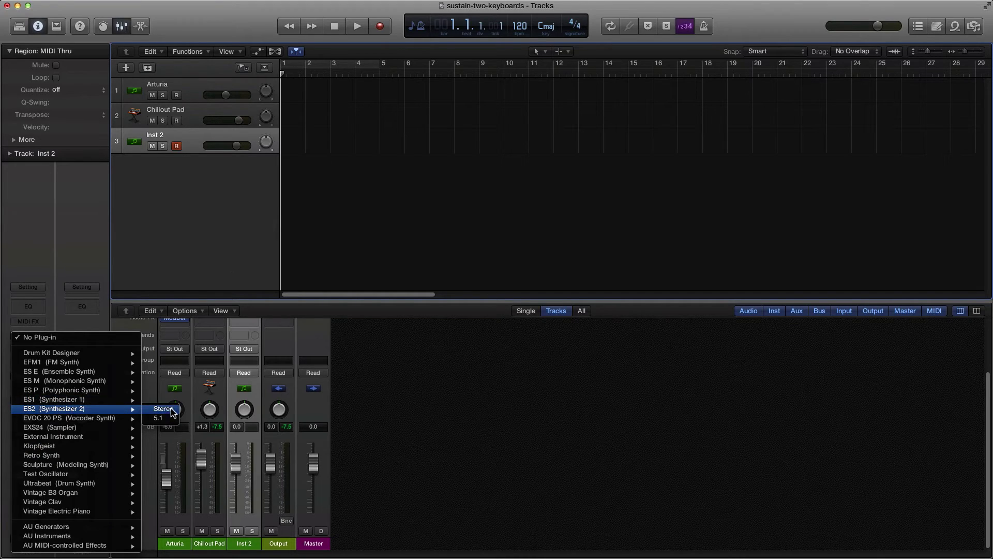
pyautogui.click(206, 230)
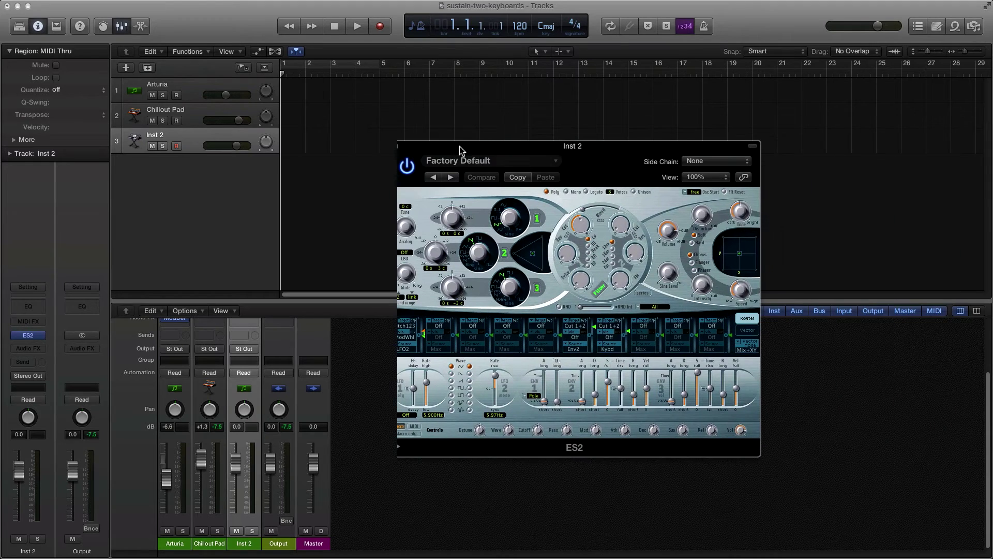
pyautogui.click(500, 167)
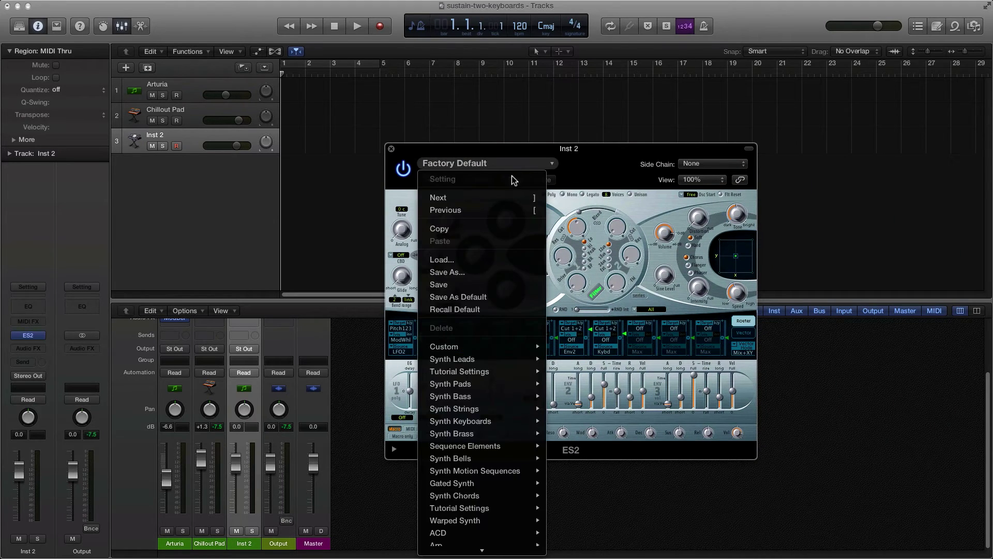
pyautogui.moveTo(495, 351)
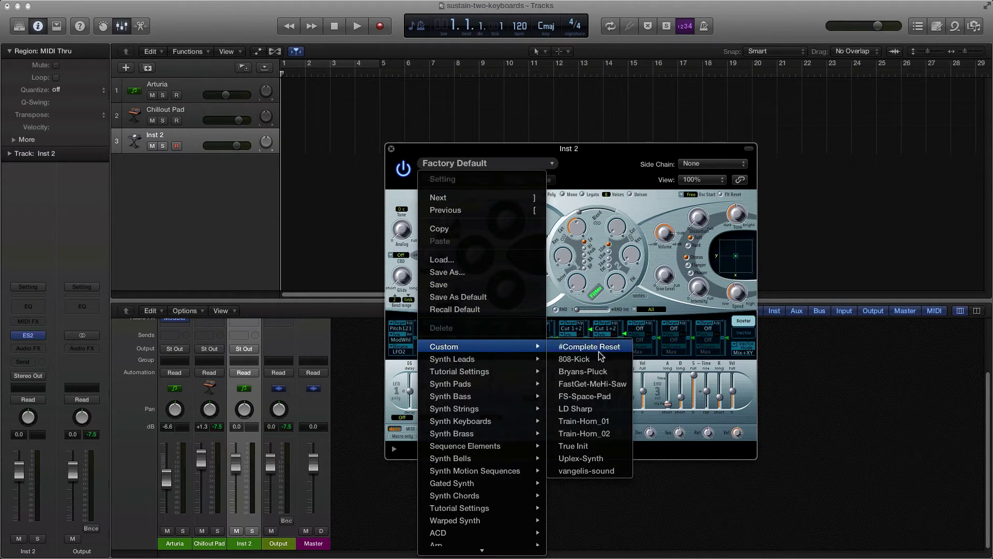
pyautogui.click(594, 371)
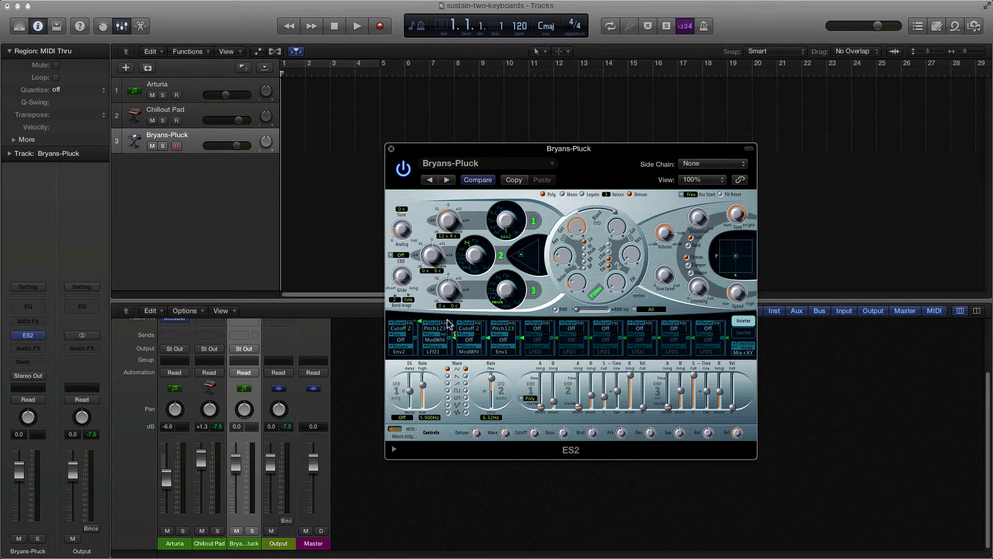
pyautogui.click(209, 148)
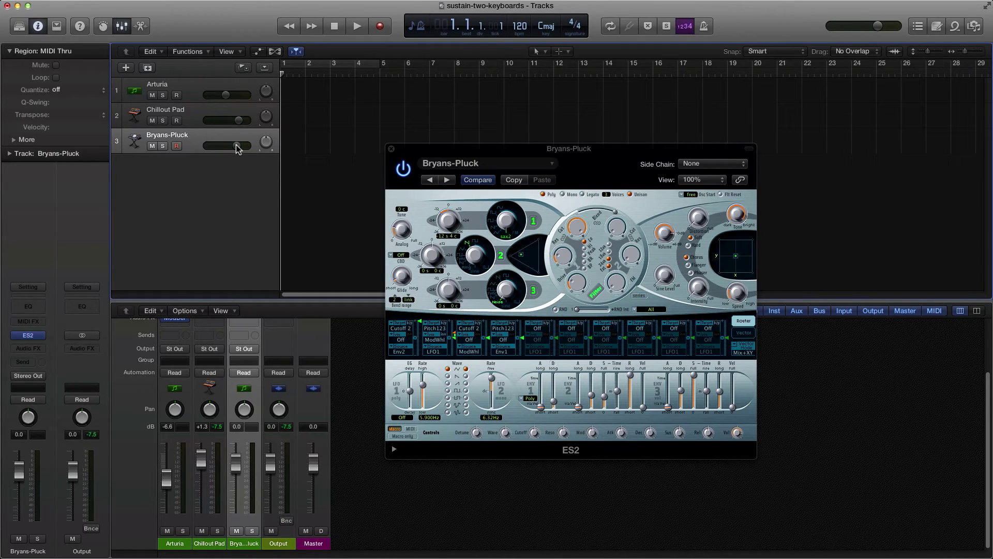
# Step: Set Bryans-Pluck to -6.6 dB with MIDI channel All, then move the ES2 window right
pyautogui.moveTo(237, 145); pyautogui.dragTo(207, 149)
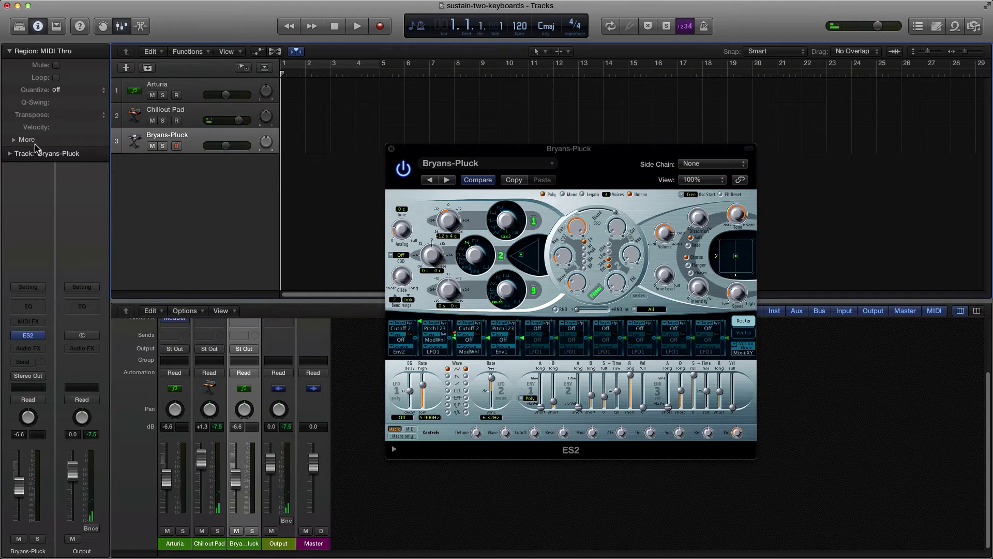
pyautogui.click(10, 154)
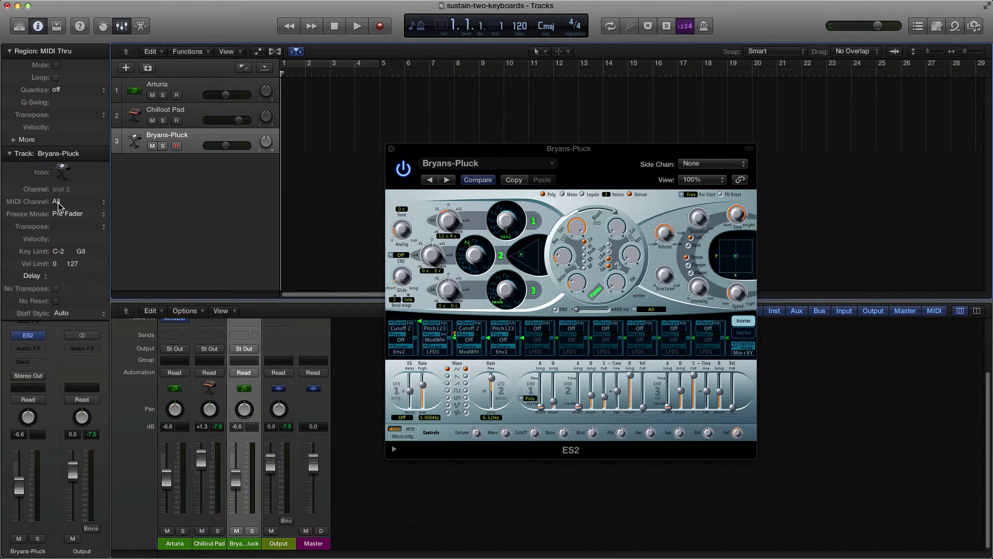
pyautogui.click(64, 203)
pyautogui.click(67, 211)
pyautogui.click(66, 201)
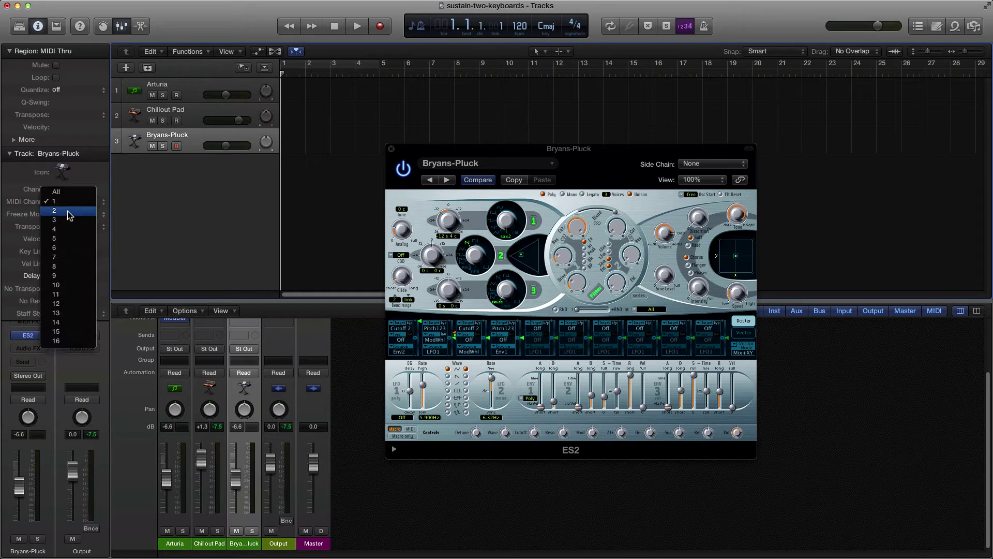
pyautogui.click(68, 211)
pyautogui.click(68, 202)
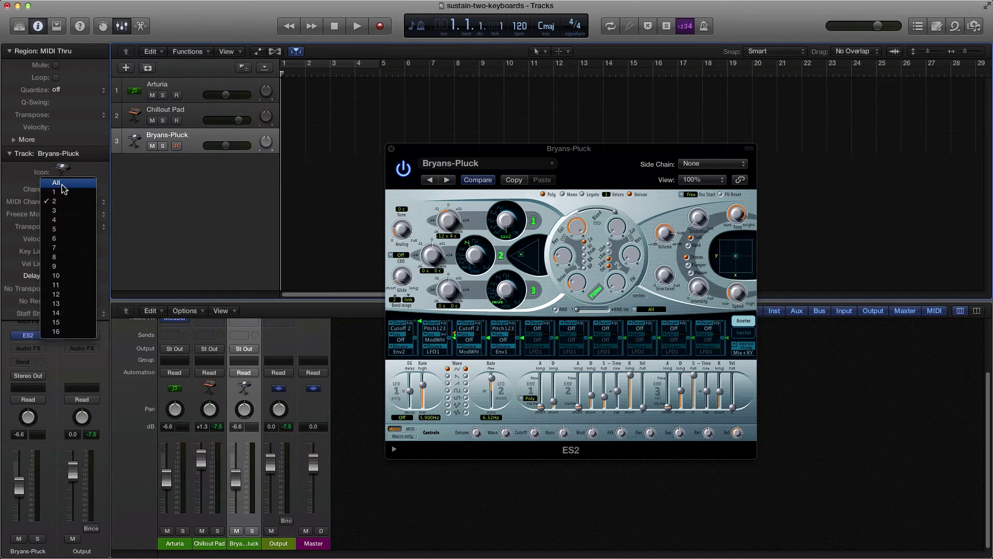
pyautogui.click(62, 184)
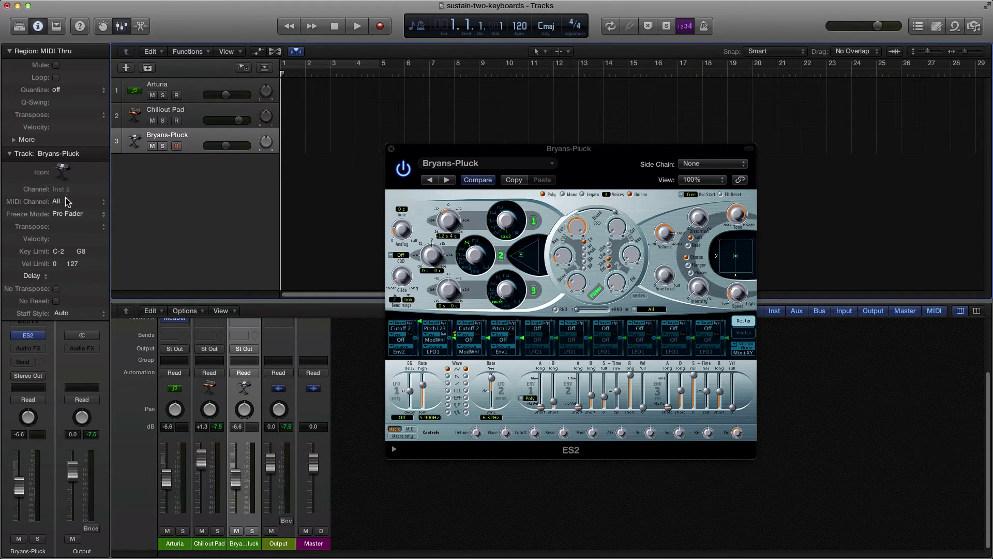
pyautogui.click(10, 154)
pyautogui.moveTo(493, 150); pyautogui.dragTo(967, 182)
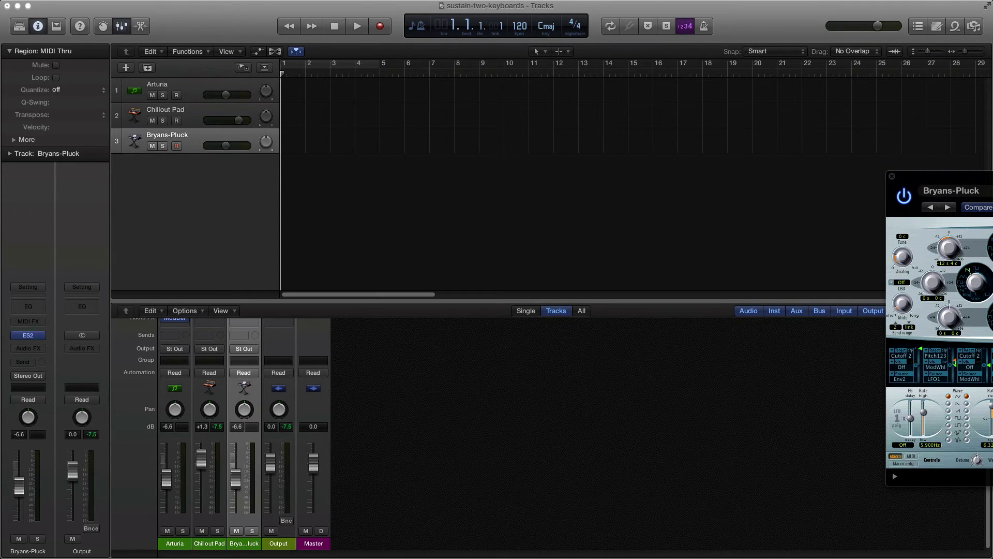
# Step: Open the Environment with Cmd-0, close the duplicate and ES2 windows, and move Bryans-Pluck down-right
pyautogui.press('super+0')
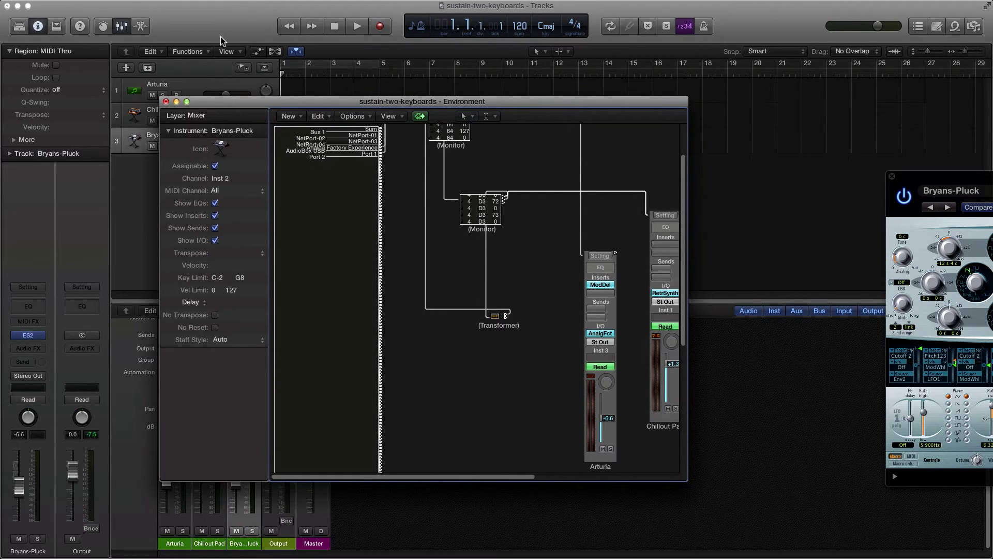
pyautogui.moveTo(221, 20); pyautogui.dragTo(332, 182)
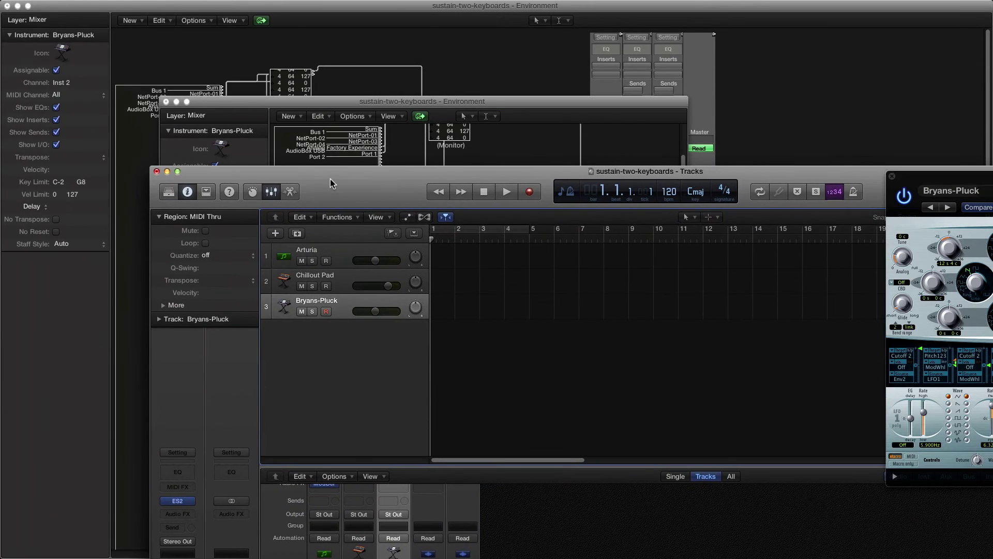
pyautogui.click(166, 102)
pyautogui.click(751, 151)
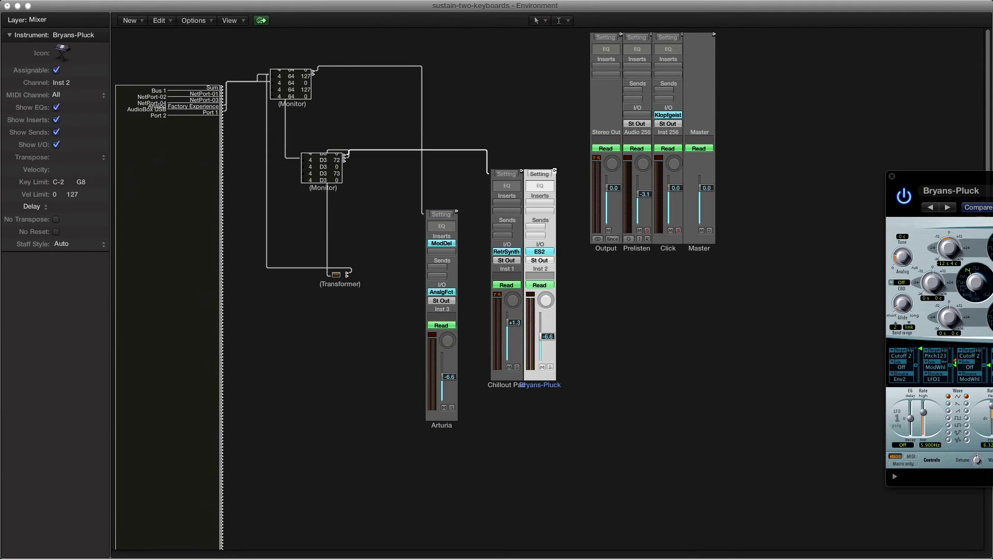
pyautogui.click(892, 176)
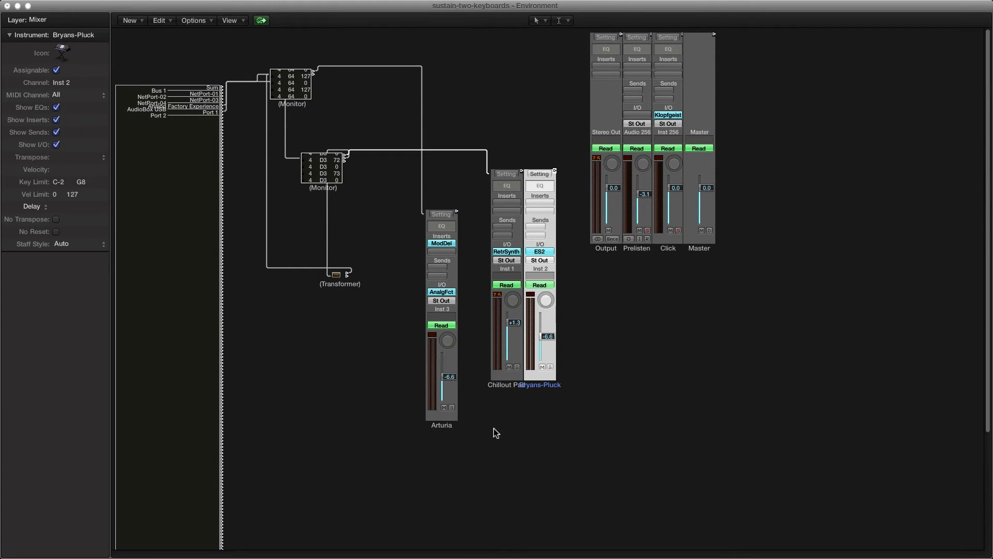
pyautogui.moveTo(543, 388); pyautogui.dragTo(591, 500)
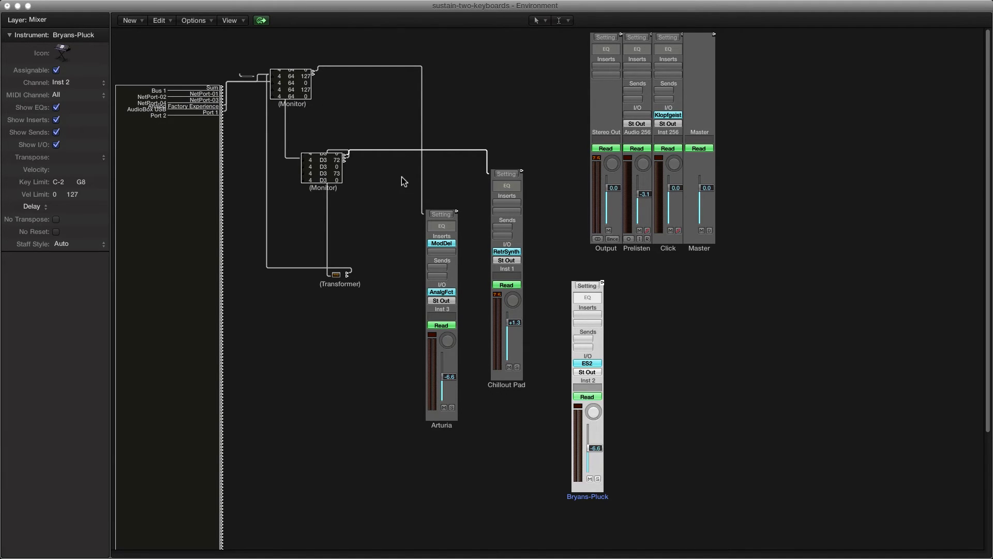
pyautogui.click(323, 165)
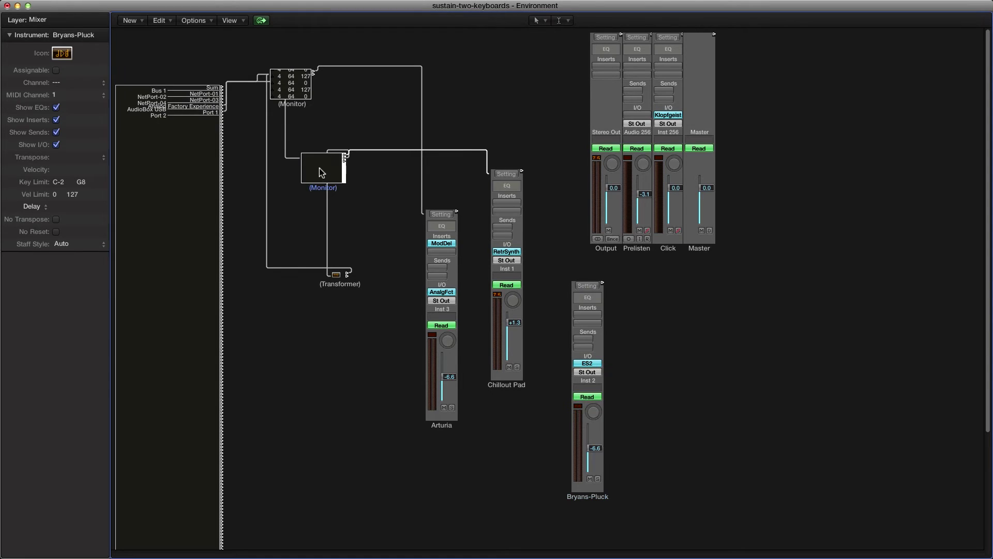
pyautogui.click(347, 170)
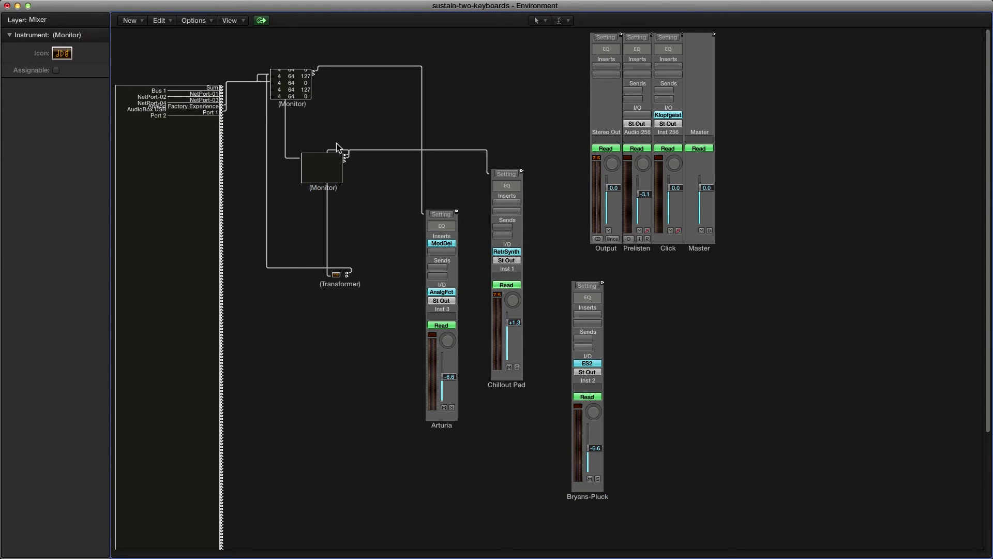
pyautogui.click(291, 85)
pyautogui.click(336, 91)
pyautogui.click(294, 82)
pyautogui.click(329, 171)
pyautogui.click(298, 93)
pyautogui.click(325, 173)
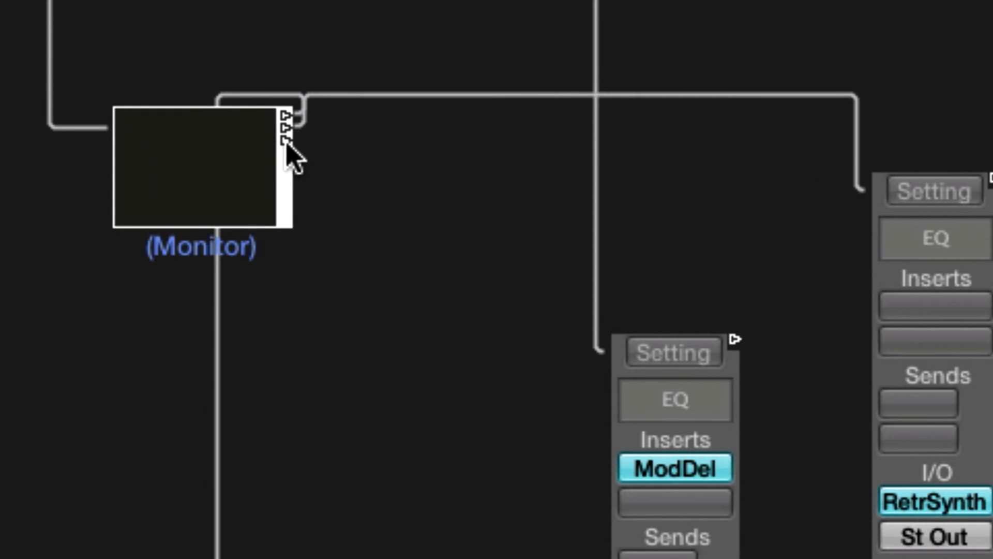
# Step: Cable the lower Monitor to Bryans-Pluck, set faders to -1.7 and -0.9 dB, then unplug and raise it
pyautogui.moveTo(287, 142); pyautogui.dragTo(405, 165)
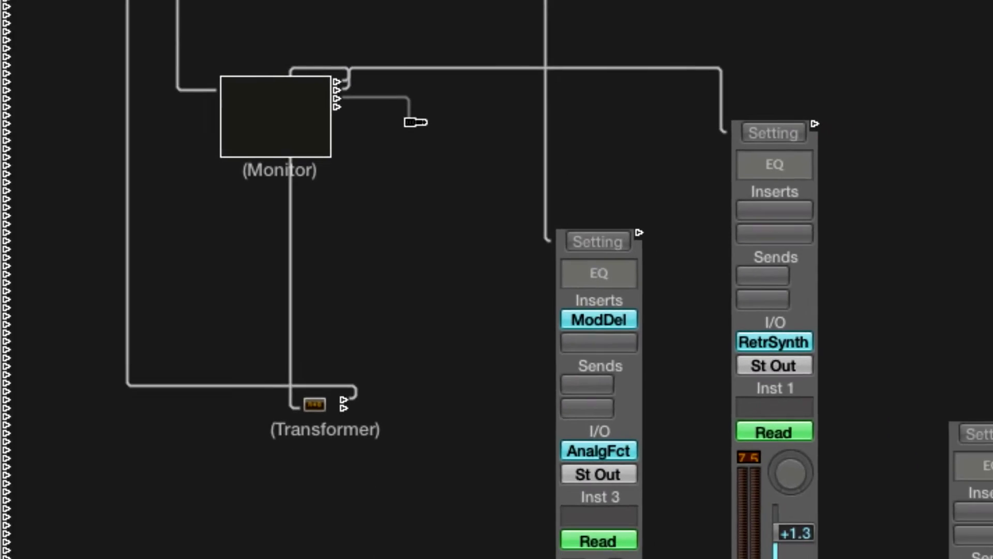
pyautogui.moveTo(416, 123); pyautogui.dragTo(734, 314)
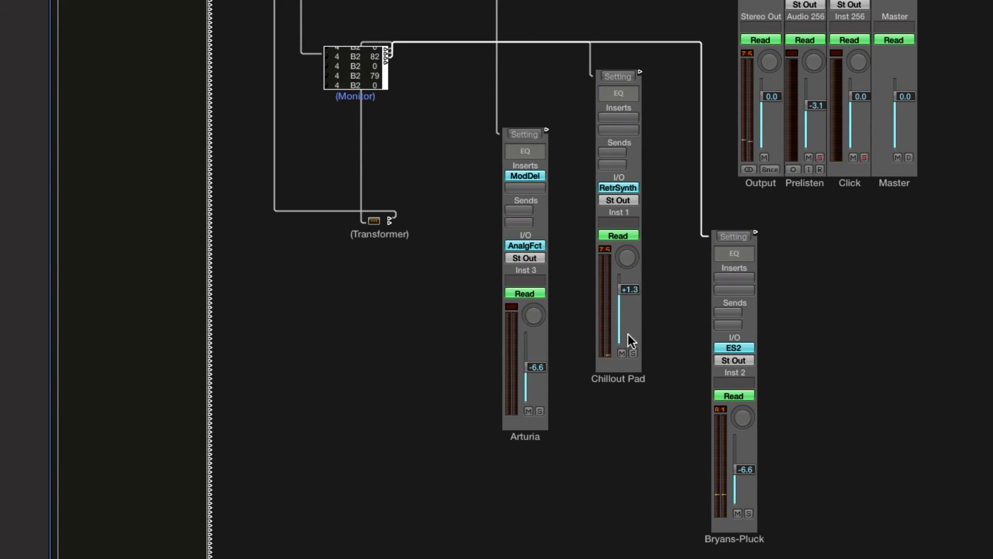
pyautogui.moveTo(630, 296); pyautogui.dragTo(630, 303)
pyautogui.moveTo(744, 471); pyautogui.dragTo(750, 426)
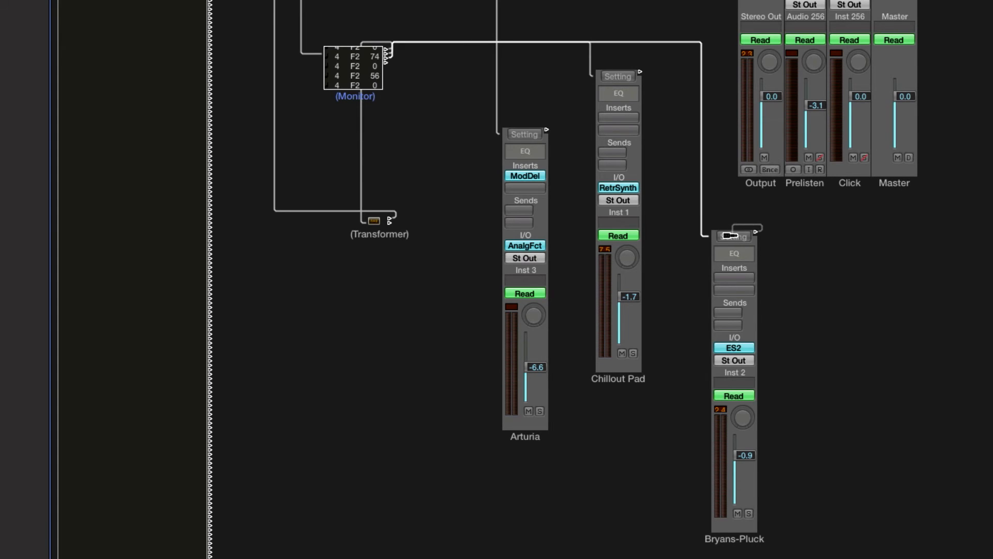
pyautogui.moveTo(706, 236); pyautogui.dragTo(377, 82)
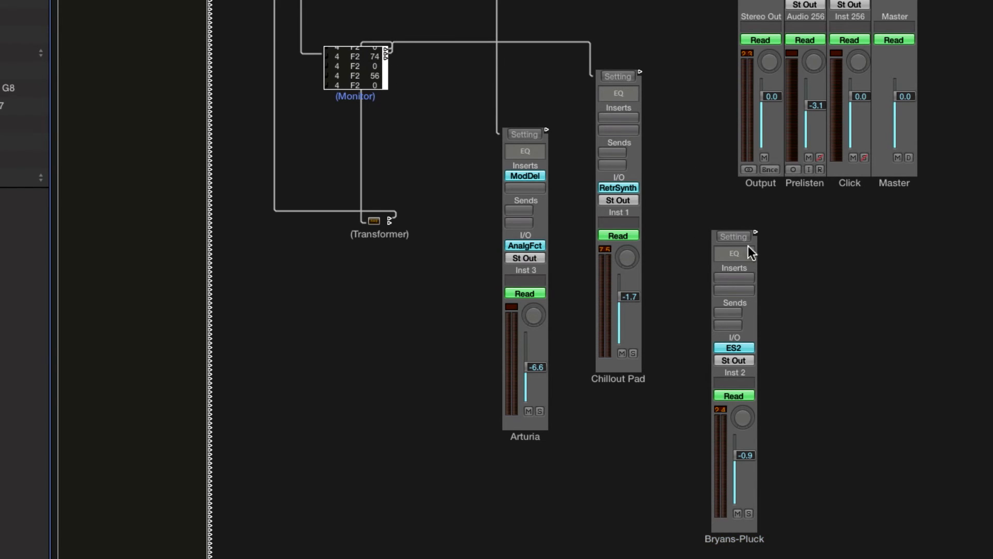
pyautogui.moveTo(753, 513); pyautogui.dragTo(670, 260)
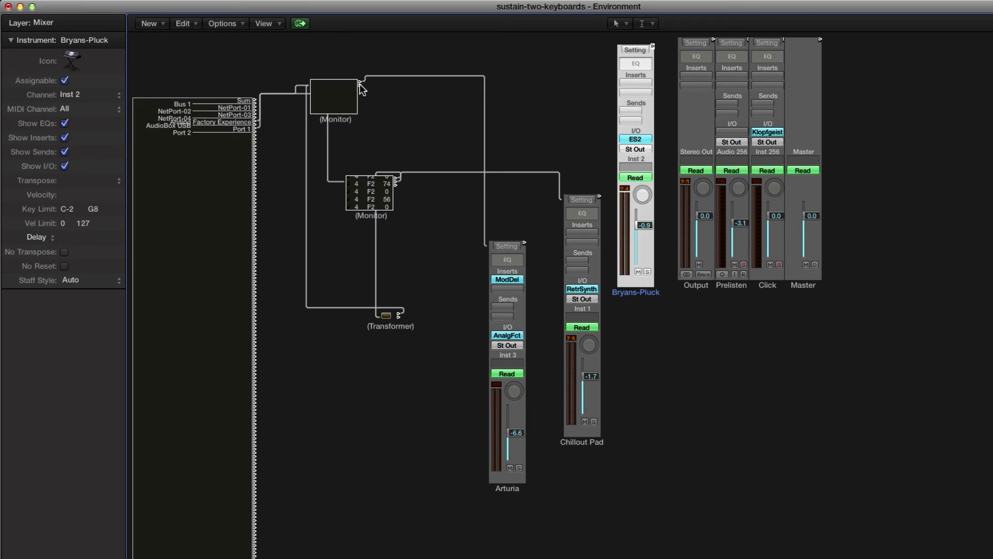
# Step: Cable the upper Monitor's output into Bryans-Pluck and reset the channel peak readouts
pyautogui.moveTo(361, 87); pyautogui.dragTo(628, 104)
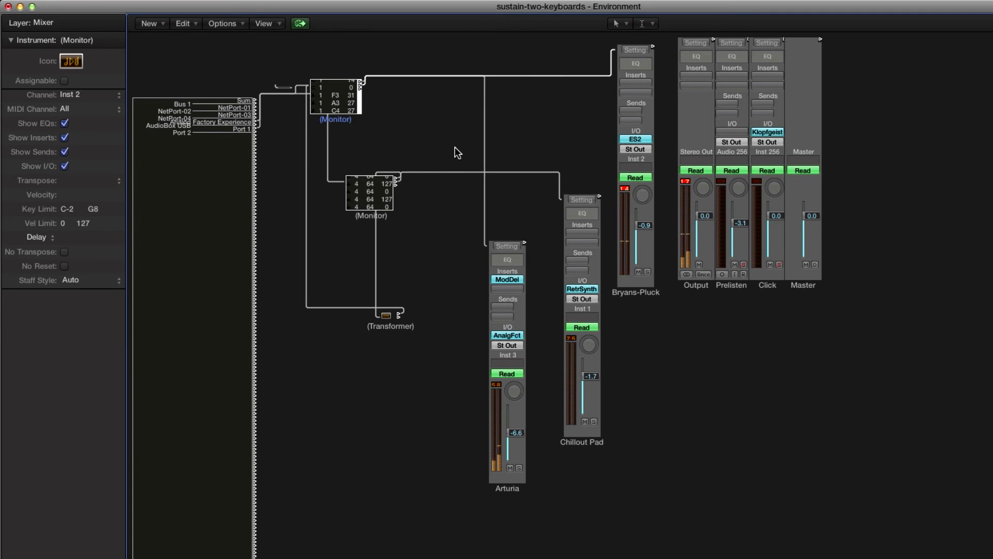
pyautogui.click(624, 189)
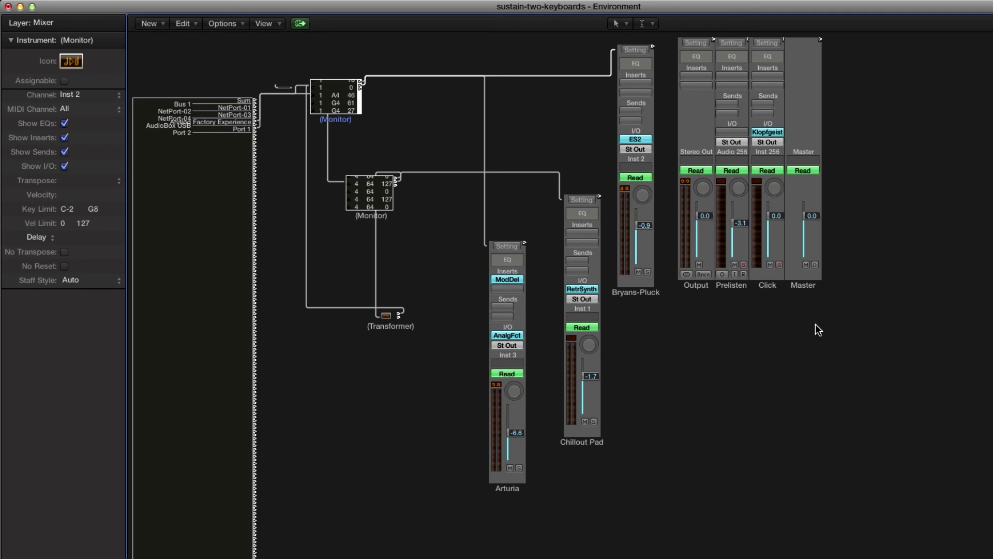
pyautogui.click(747, 376)
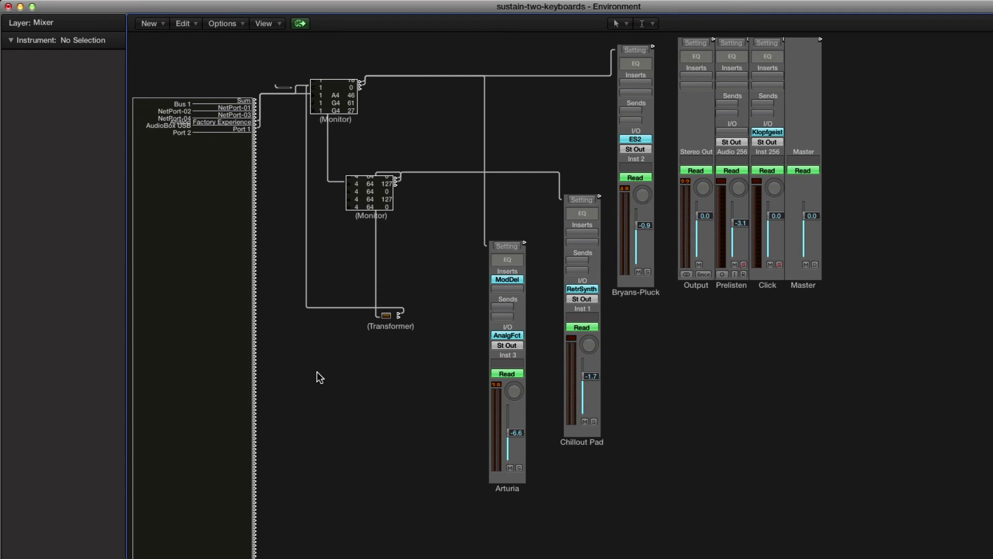
# Step: Select both Monitors and the Transformer, then nudge the Transformer slightly down-left
pyautogui.moveTo(329, 395); pyautogui.dragTo(362, 333)
pyautogui.moveTo(288, 53); pyautogui.dragTo(412, 385)
pyautogui.click(412, 385)
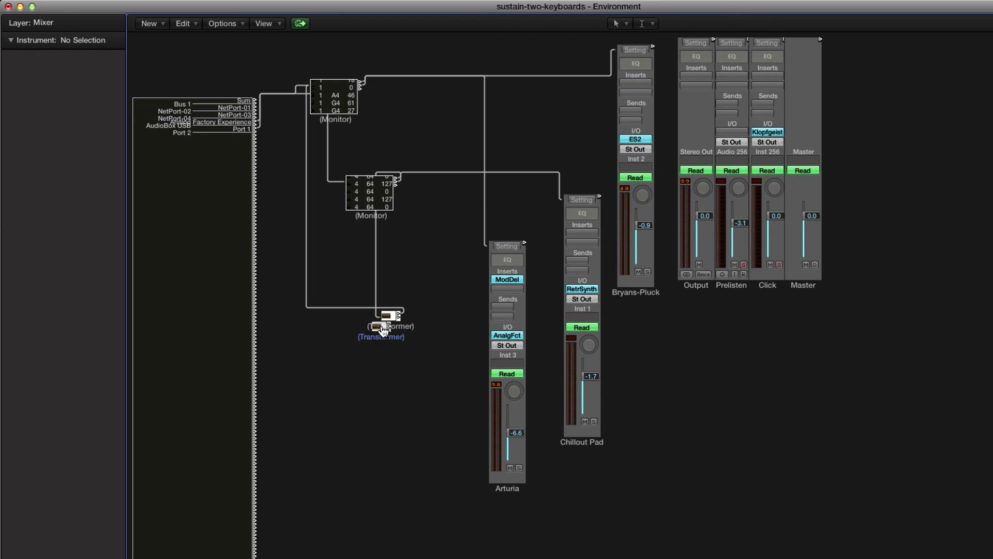
pyautogui.moveTo(382, 326); pyautogui.dragTo(375, 333)
# Step: Move the Arturia strip up-left and place Chillout Pad beside it
pyautogui.click(414, 278)
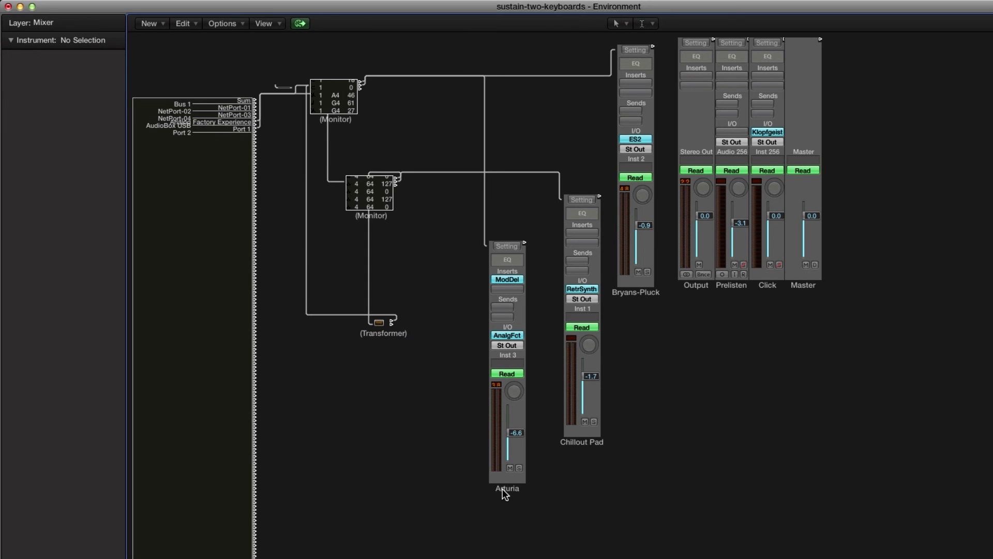
pyautogui.moveTo(510, 490); pyautogui.dragTo(479, 463)
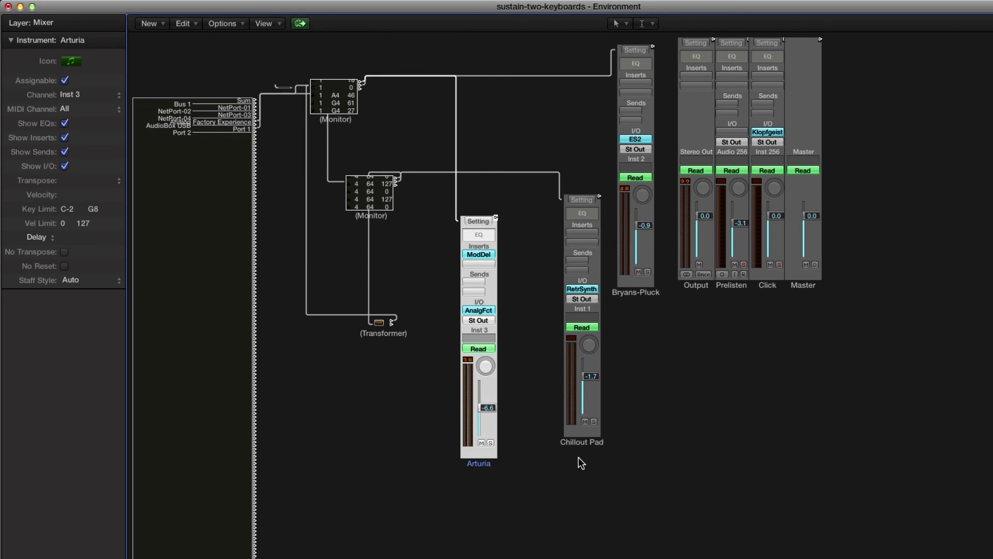
pyautogui.moveTo(578, 450); pyautogui.dragTo(535, 452)
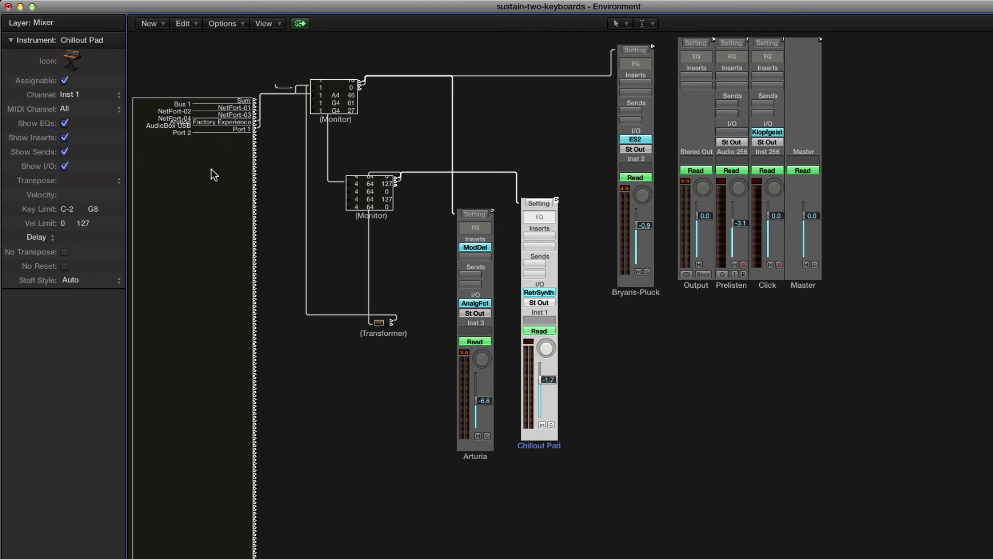
pyautogui.click(717, 362)
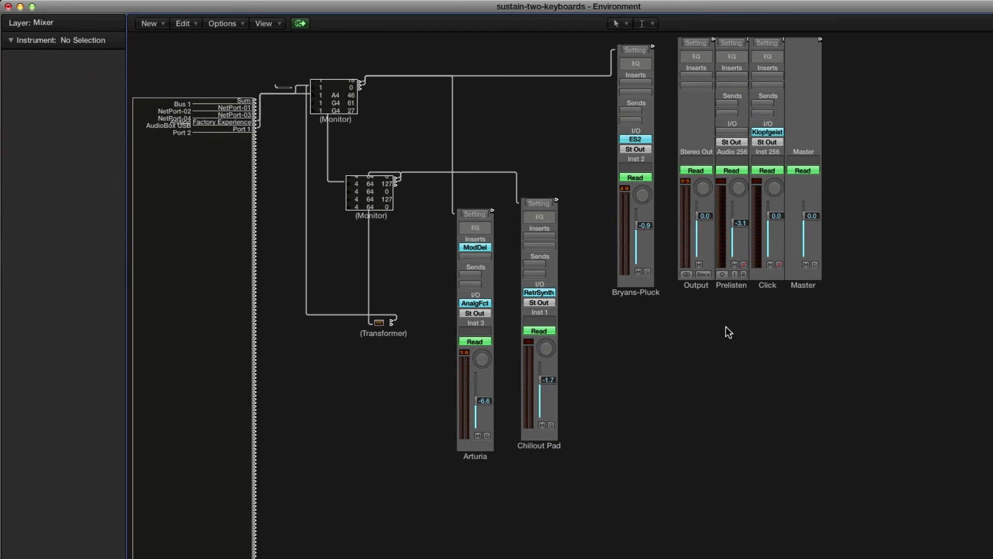
pyautogui.scroll(-2, 721, 362)
pyautogui.scroll(2, 722, 368)
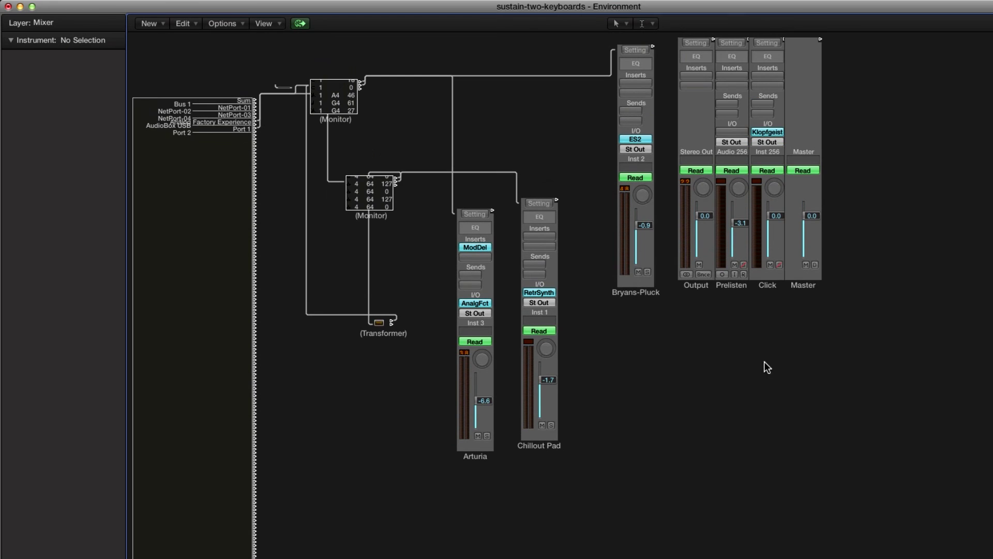